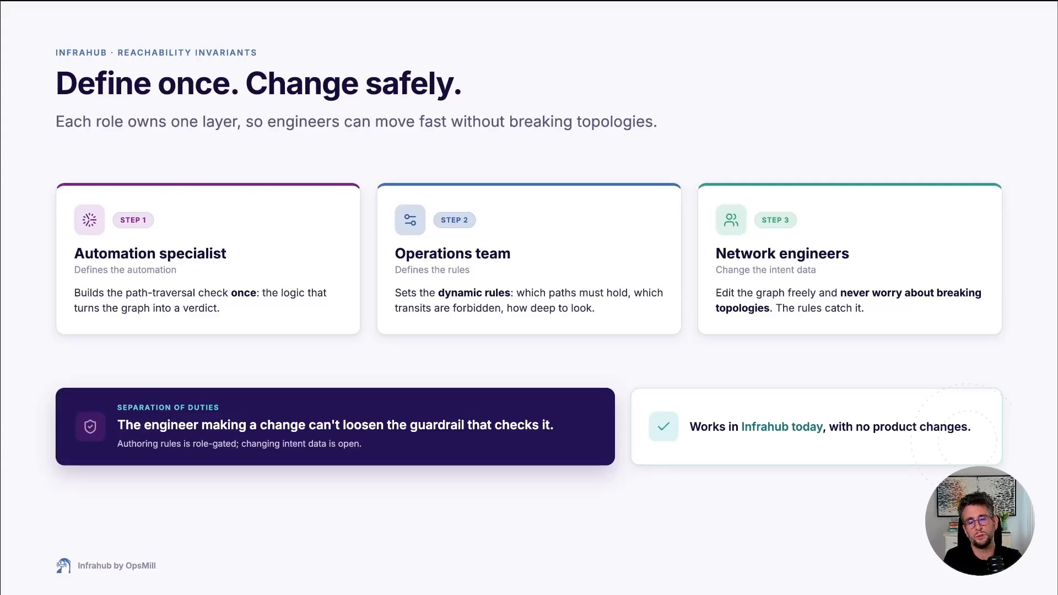
key("Right")
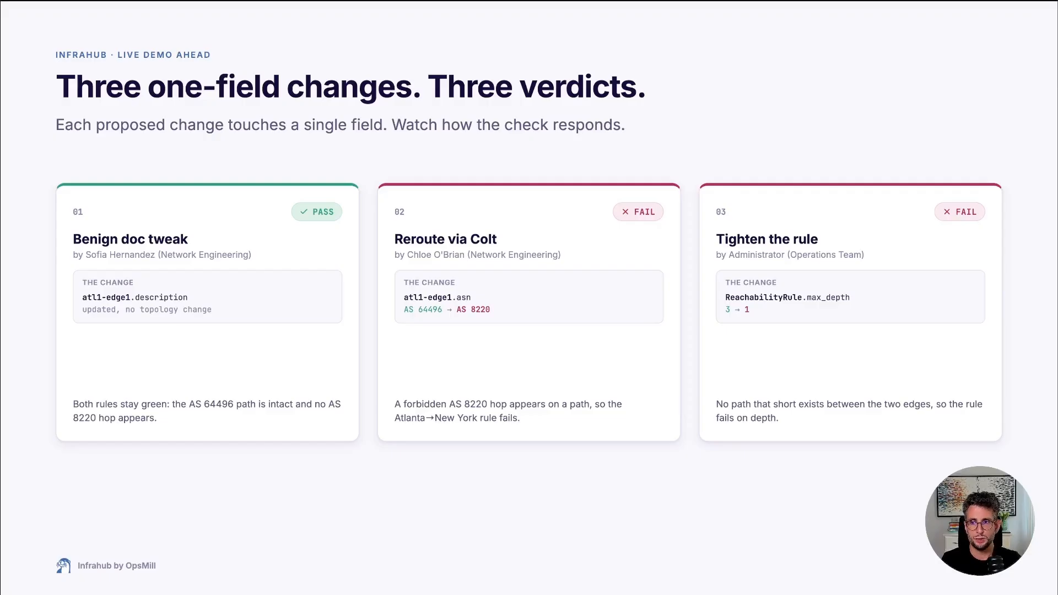
key("Right")
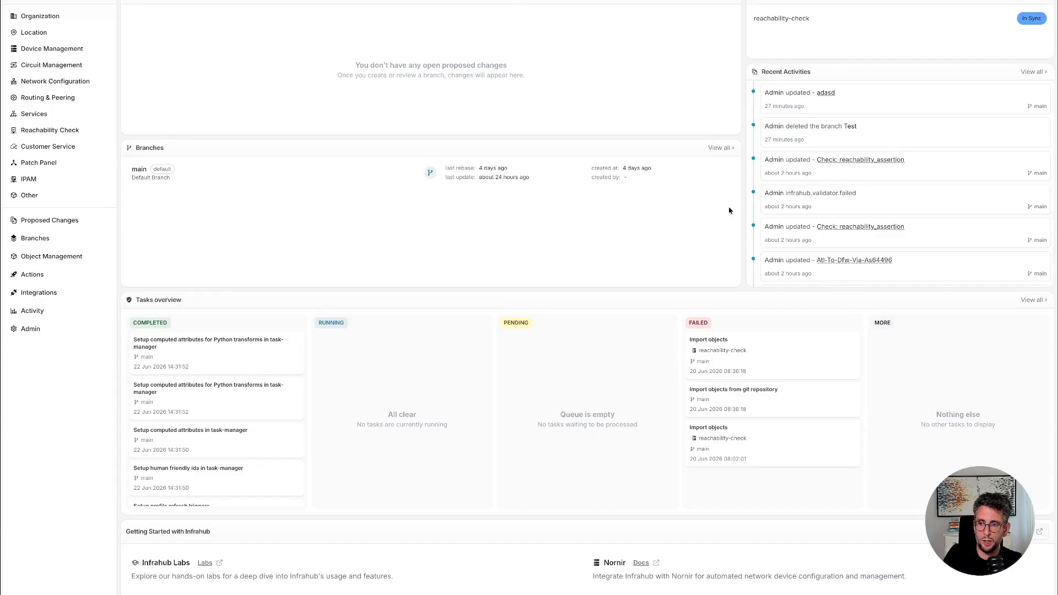
View the device list, then examine the Max Depth and Max Paths values in the reachability rules list.
left_click(66, 56)
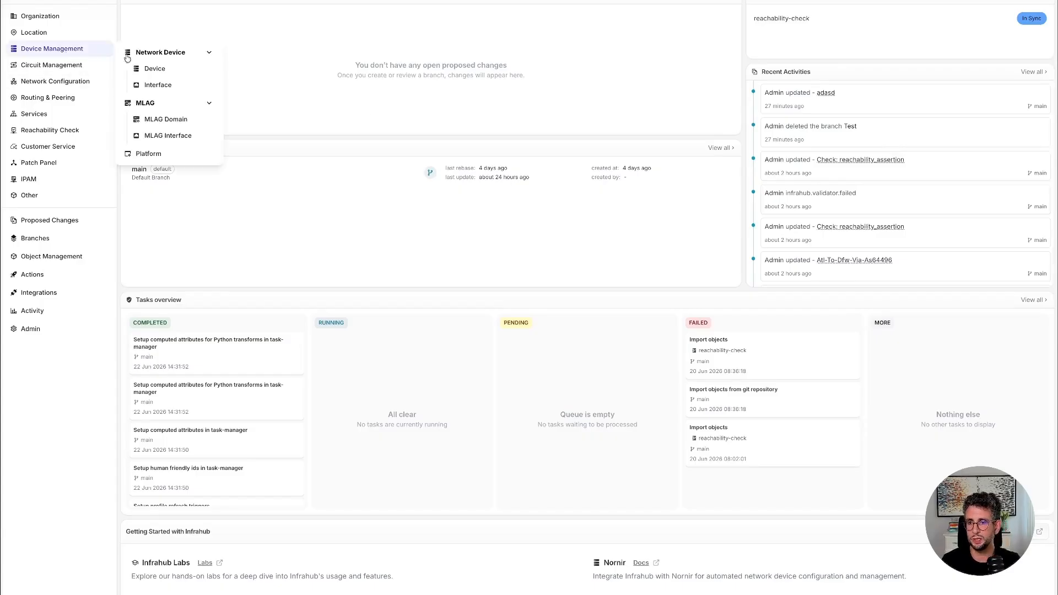
left_click(153, 69)
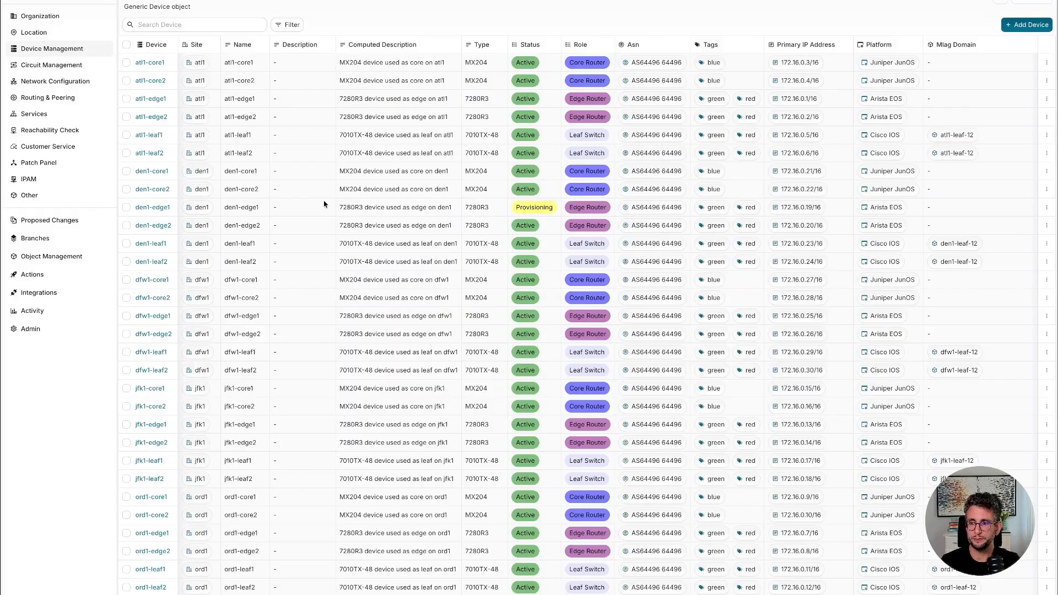
left_click(77, 132)
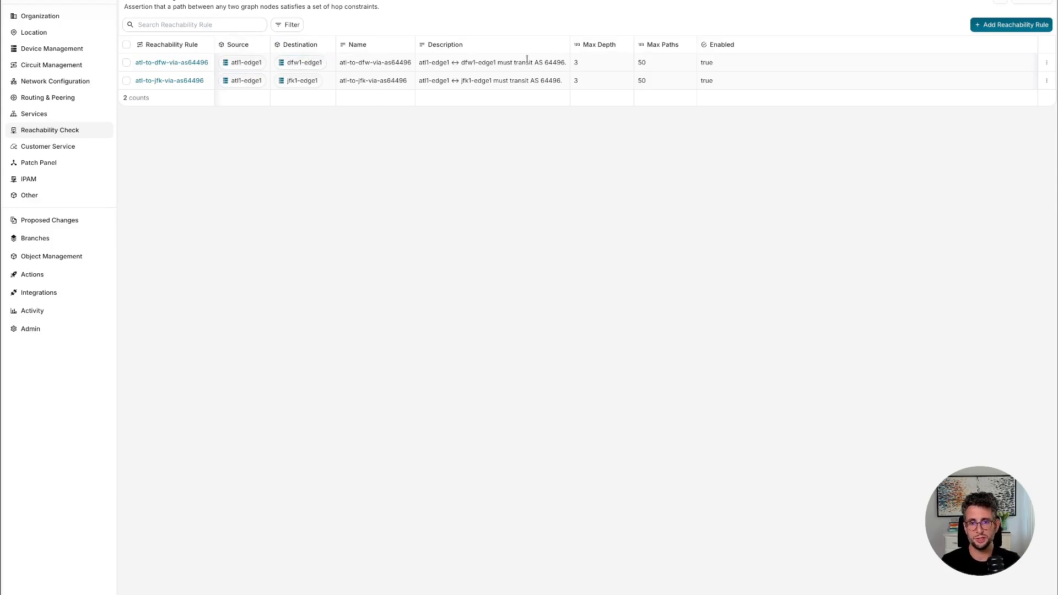
double_click(577, 64)
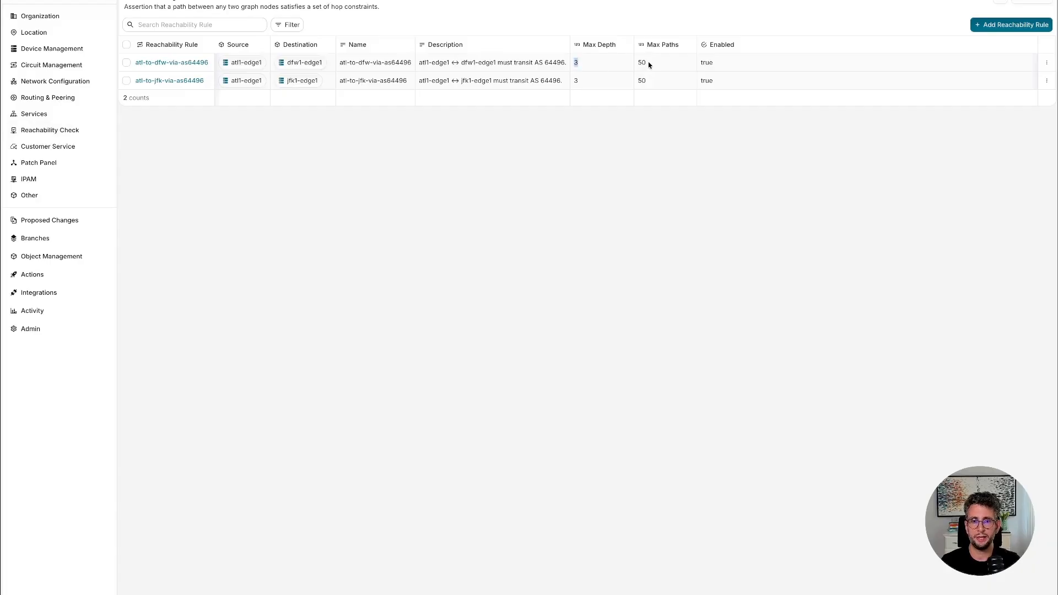
double_click(642, 63)
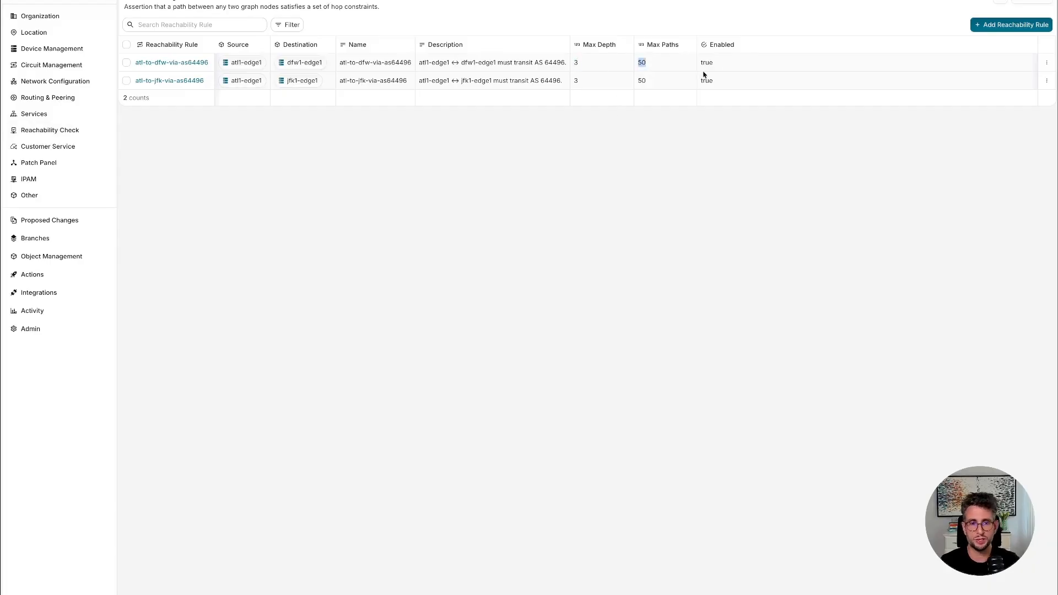
Open the atl-to-dfw-via-as64496 rule and examine its source, destination and constraints.
left_click(184, 62)
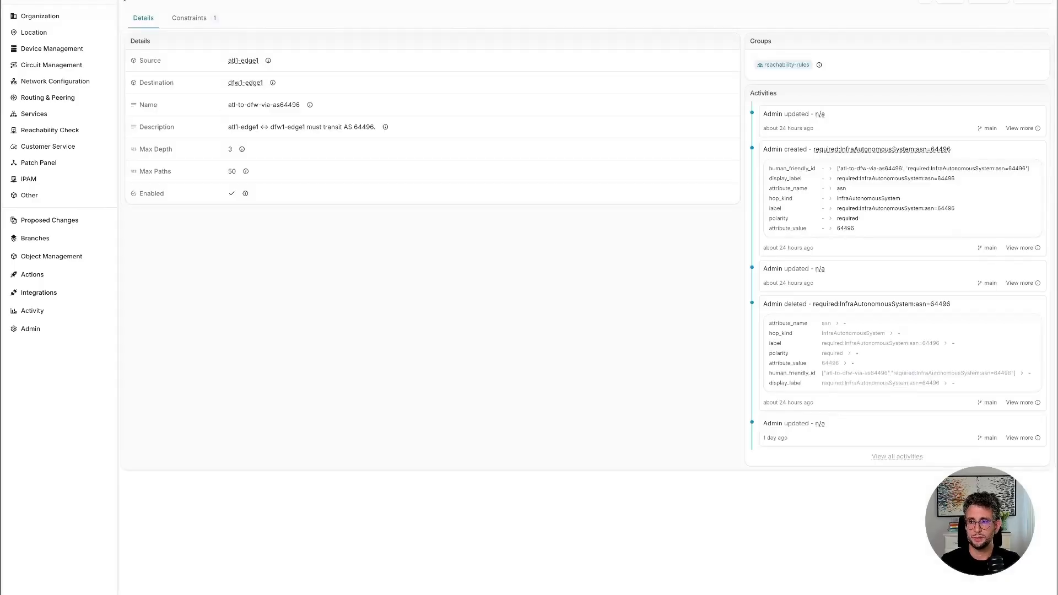
left_click_drag(220, 60, 262, 81)
left_click(206, 65)
left_click(189, 23)
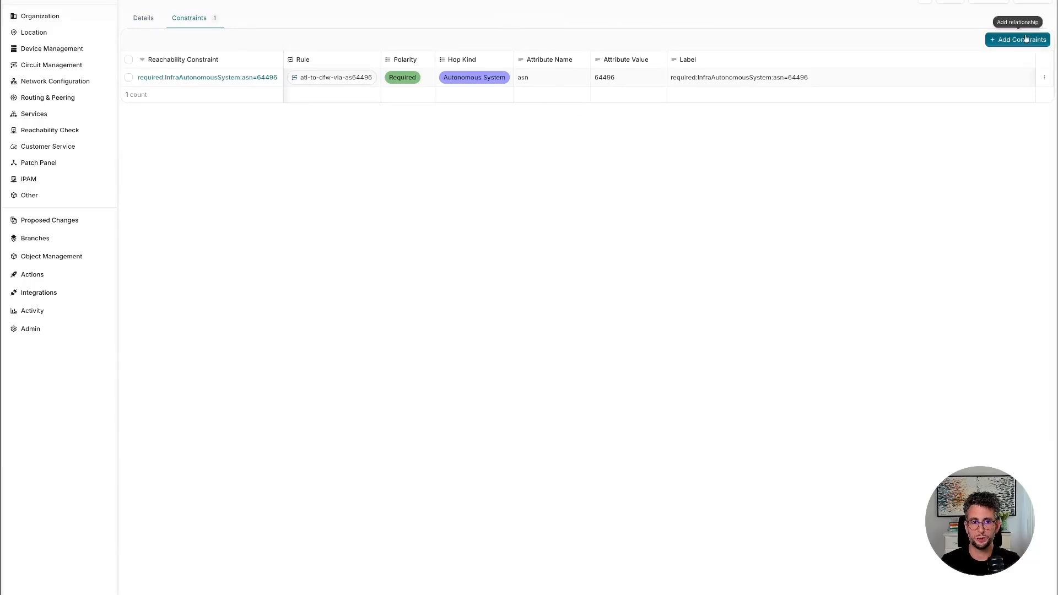
left_click(984, 40)
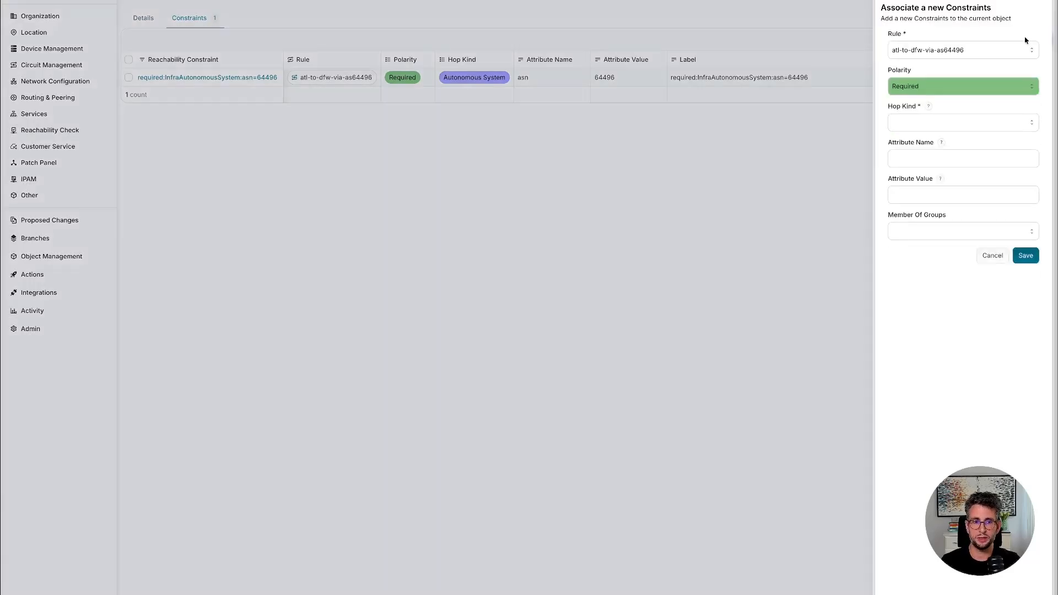
left_click(937, 123)
left_click(929, 336)
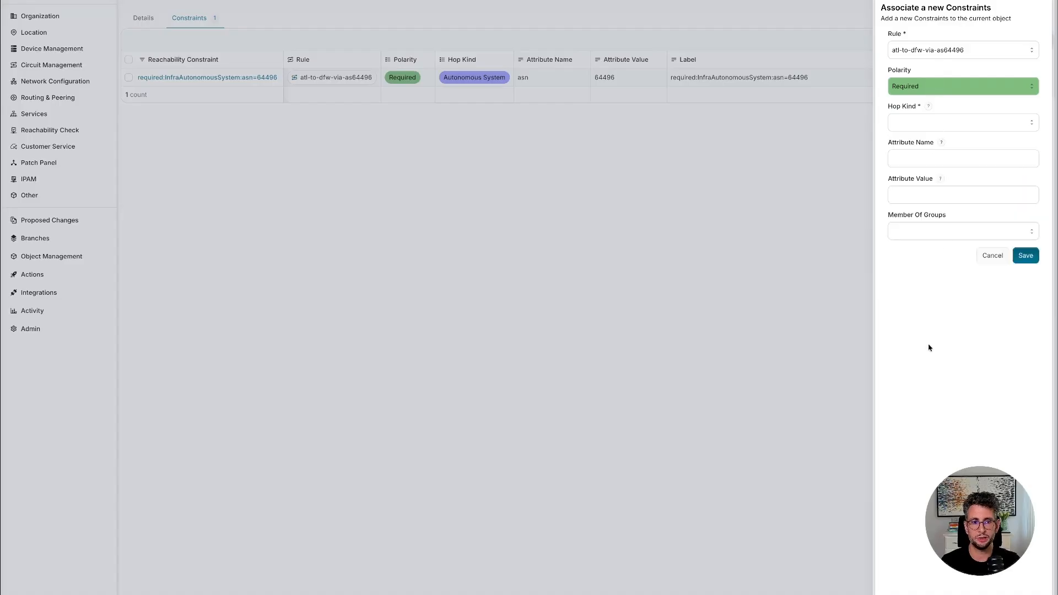
left_click(912, 163)
left_click(912, 190)
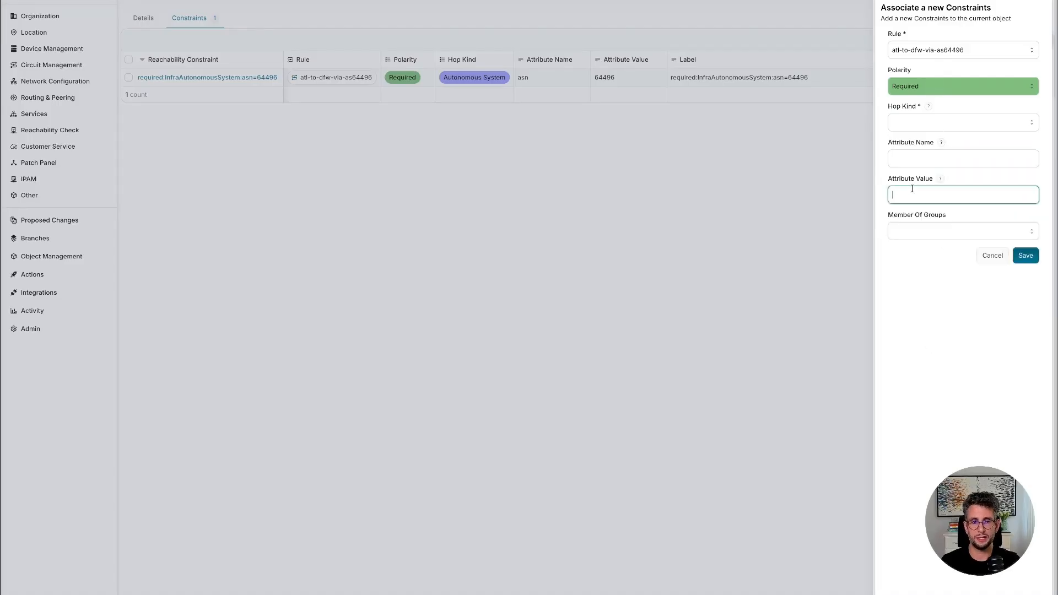
left_click(992, 257)
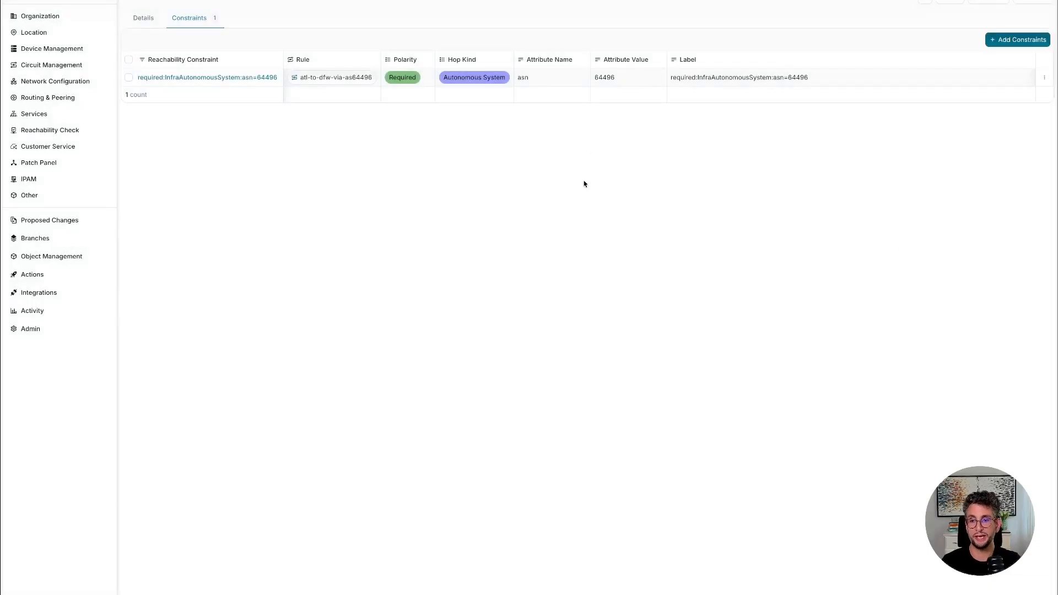
Open the atl-to-jfk-via-as64496 reachability rule and examine its source, max depth and max paths.
left_click(69, 133)
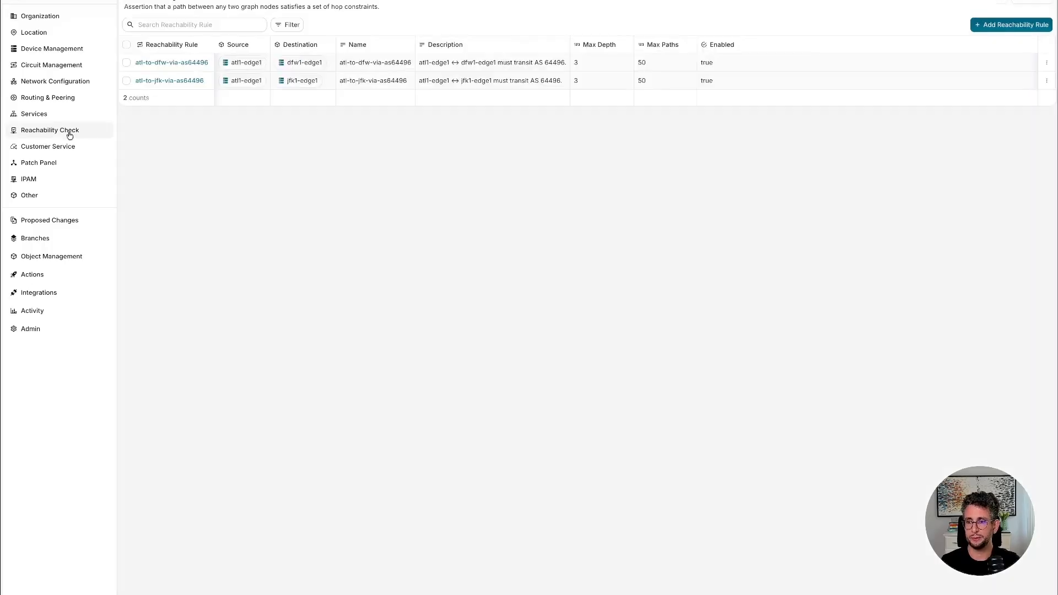
left_click(179, 86)
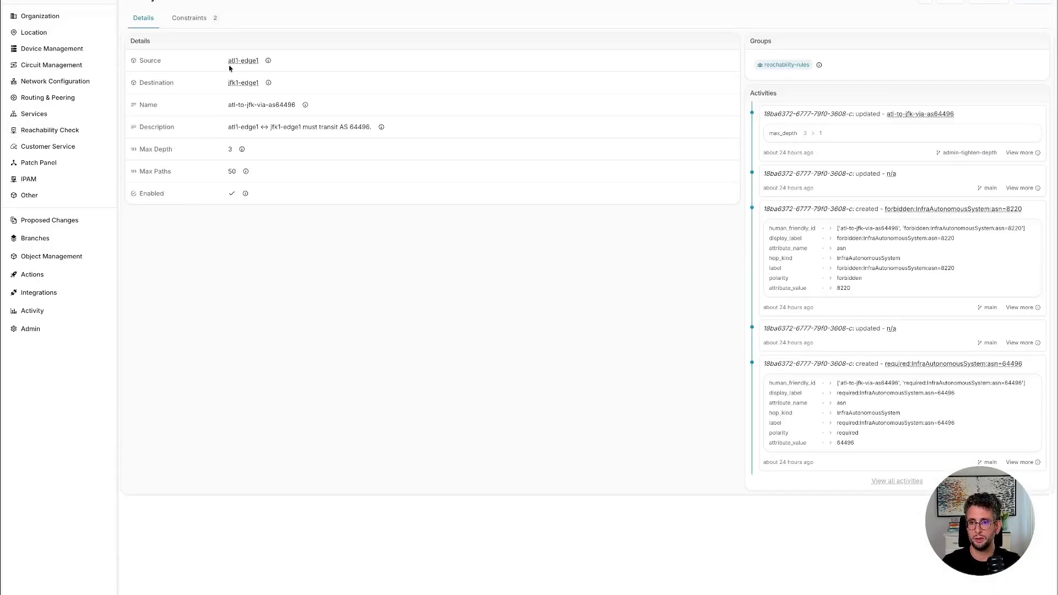
left_click_drag(222, 62, 261, 66)
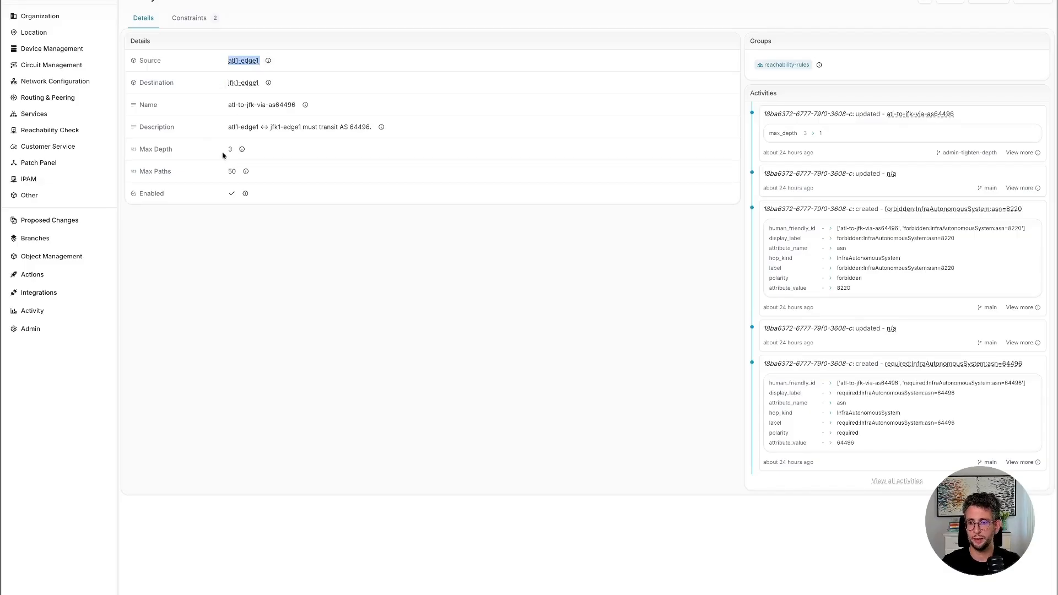
left_click_drag(224, 152, 238, 173)
Examine the forbidden and required constraints of the atl-to-jfk-via-as64496 rule, then return to its details.
left_click(189, 17)
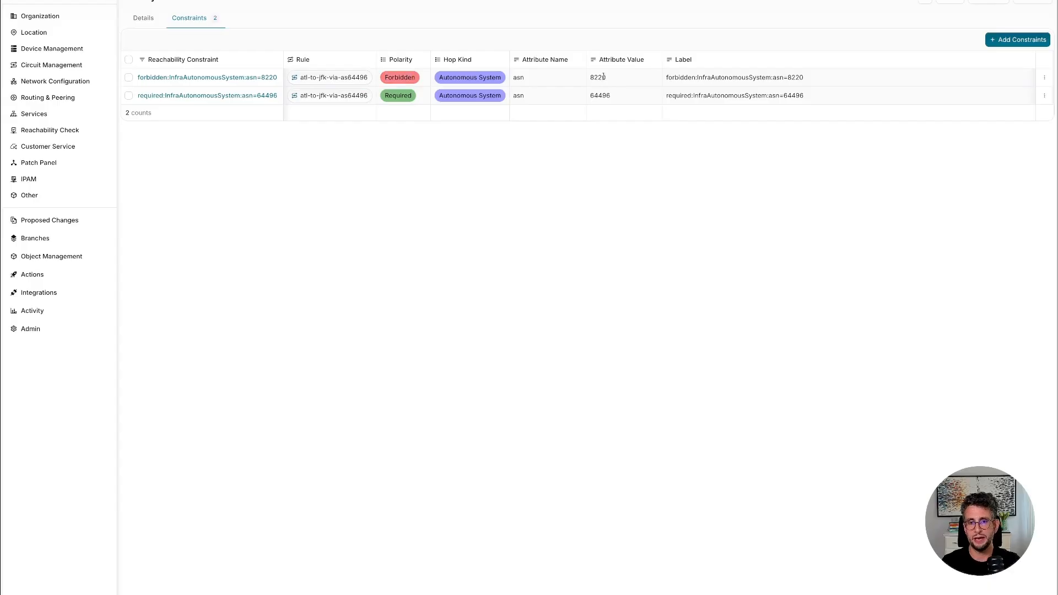
left_click_drag(604, 76, 589, 79)
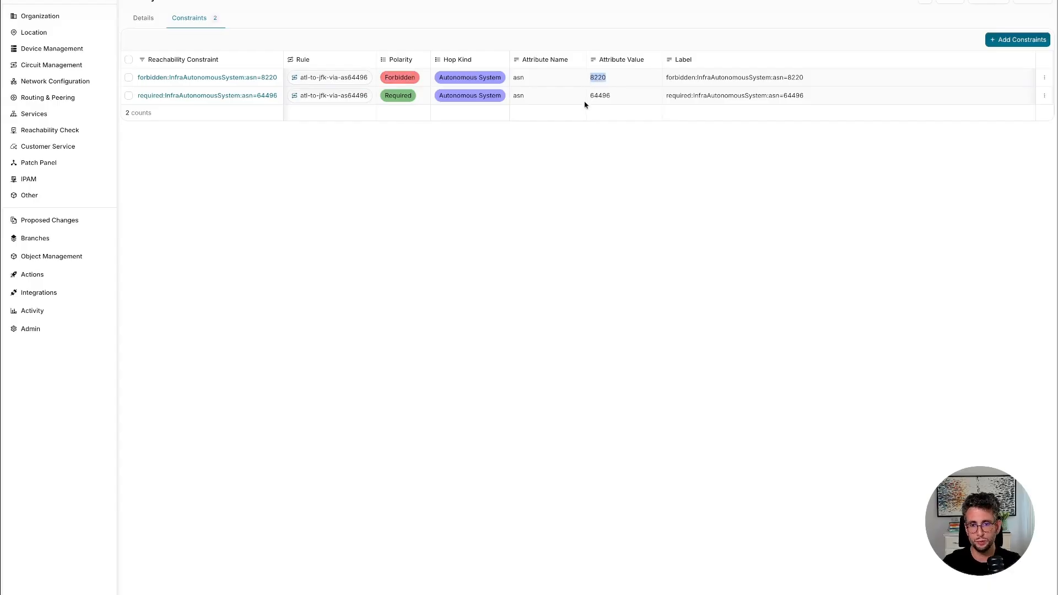
left_click_drag(385, 96, 414, 97)
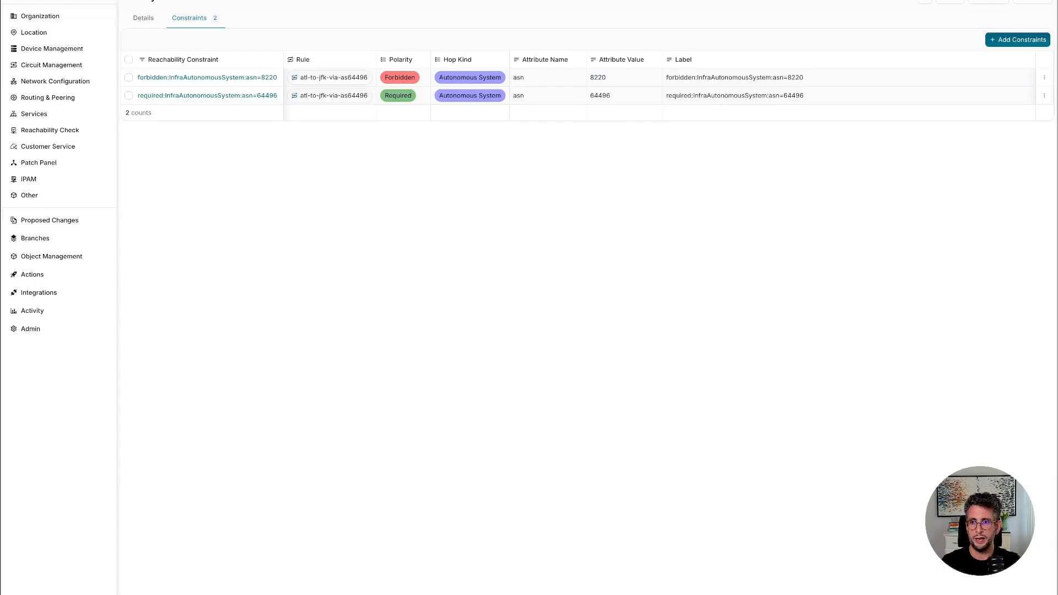
left_click(152, 19)
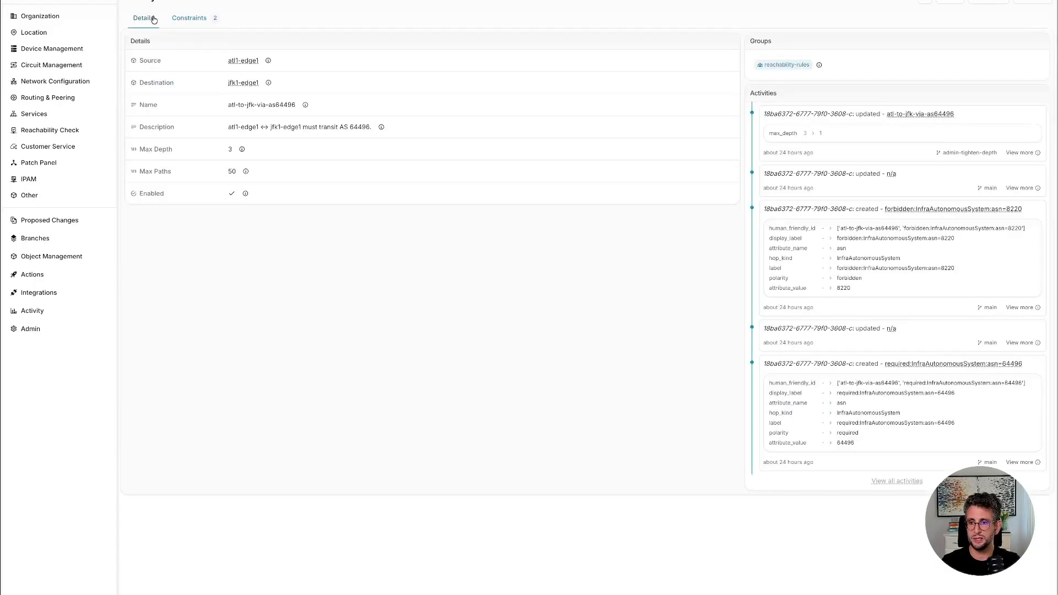
Return to the reachability rules list and log out of the administrator account to switch to the network engineer's account.
left_click(68, 132)
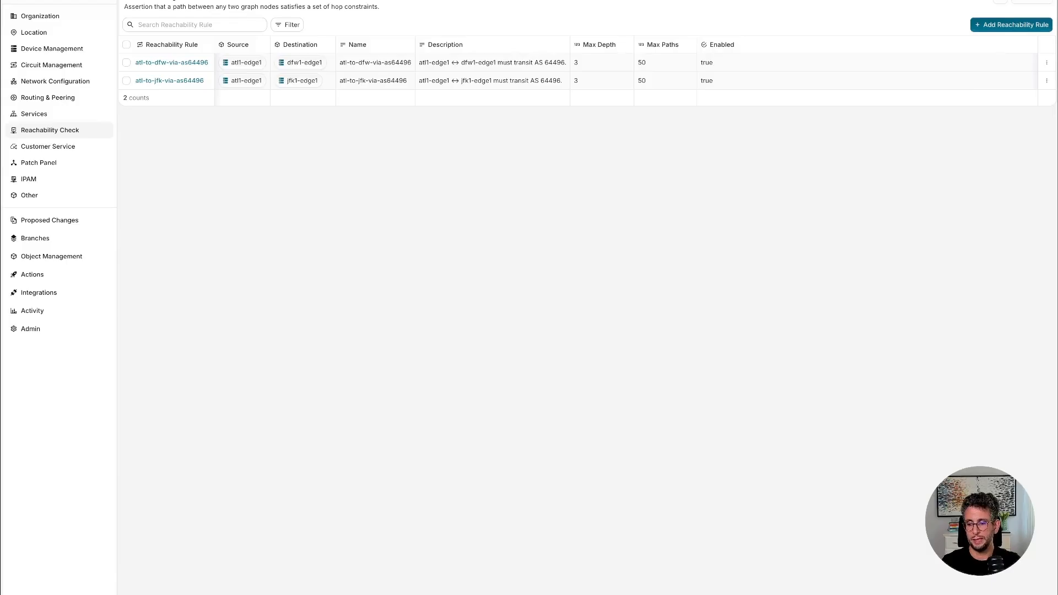
left_click(59, 593)
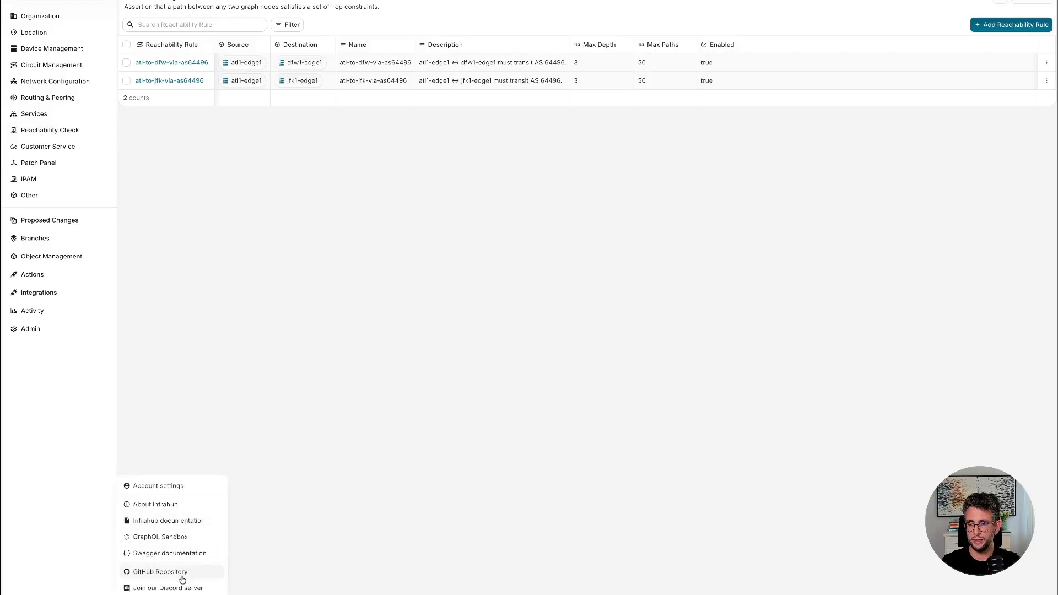
left_click(158, 594)
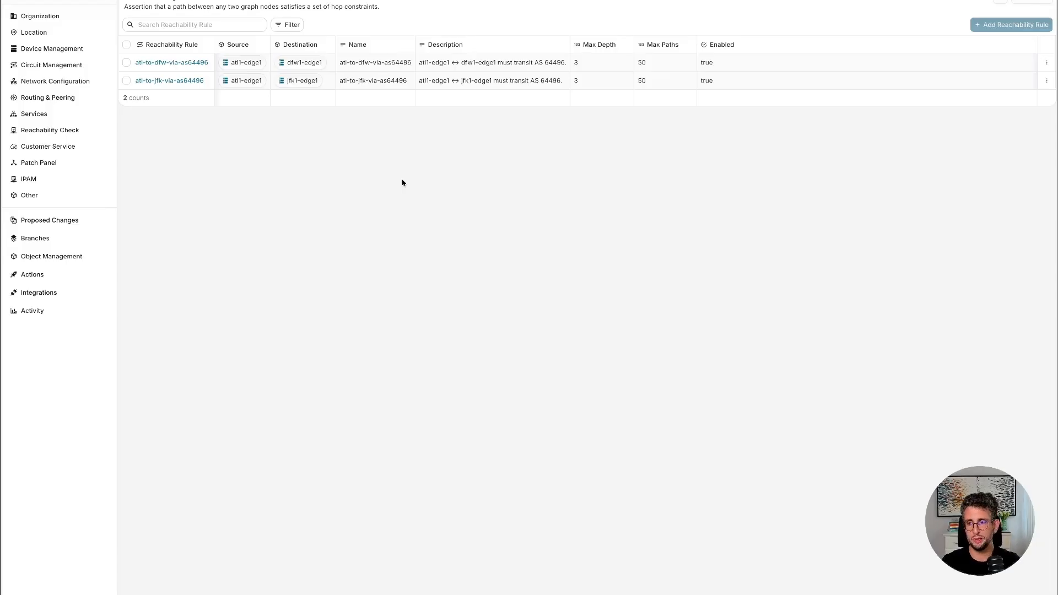
Open the device list and create a new branch named with the engineer's username followed by "-doc-tweak".
left_click(68, 50)
left_click(150, 68)
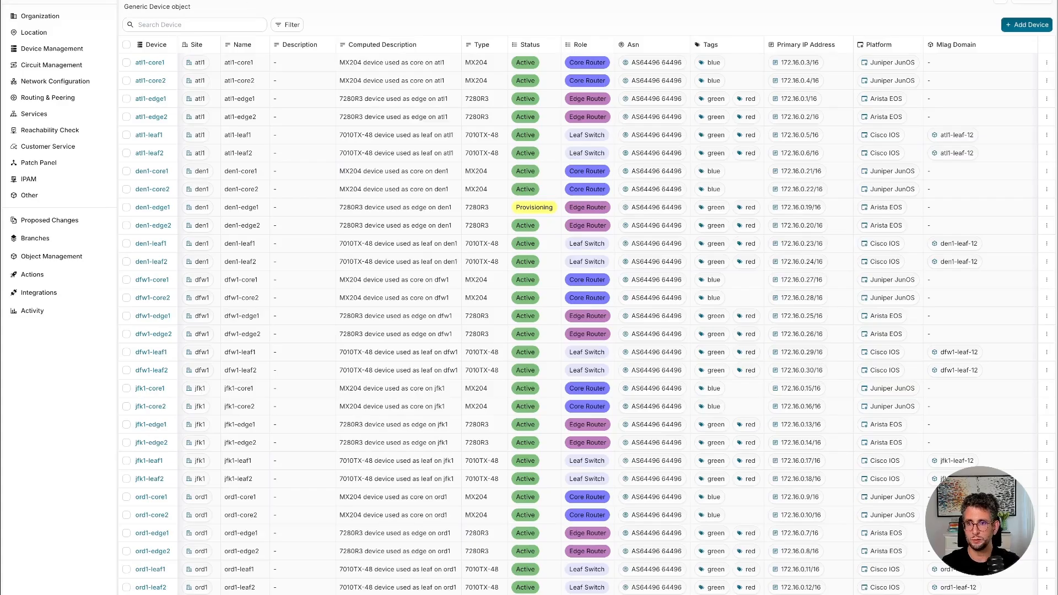
left_click(185, 1)
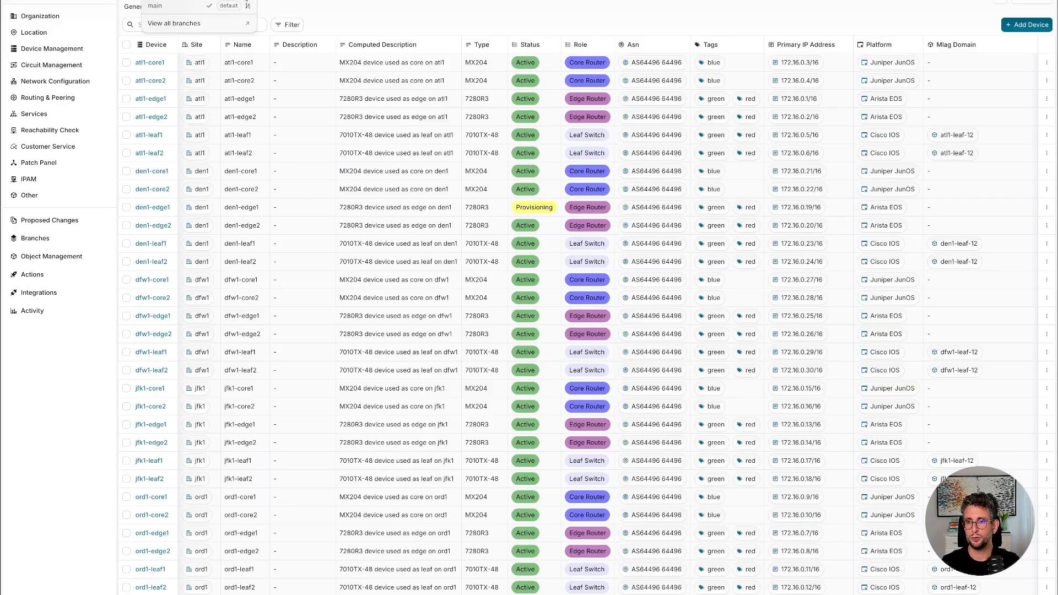
left_click(246, 0)
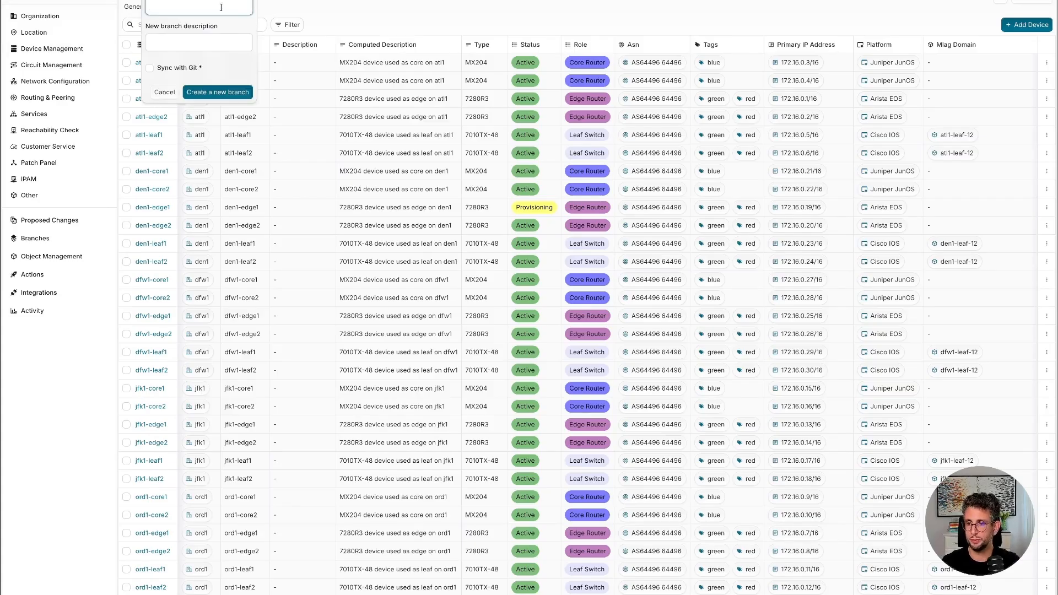
type("shernandez-doc-tweak")
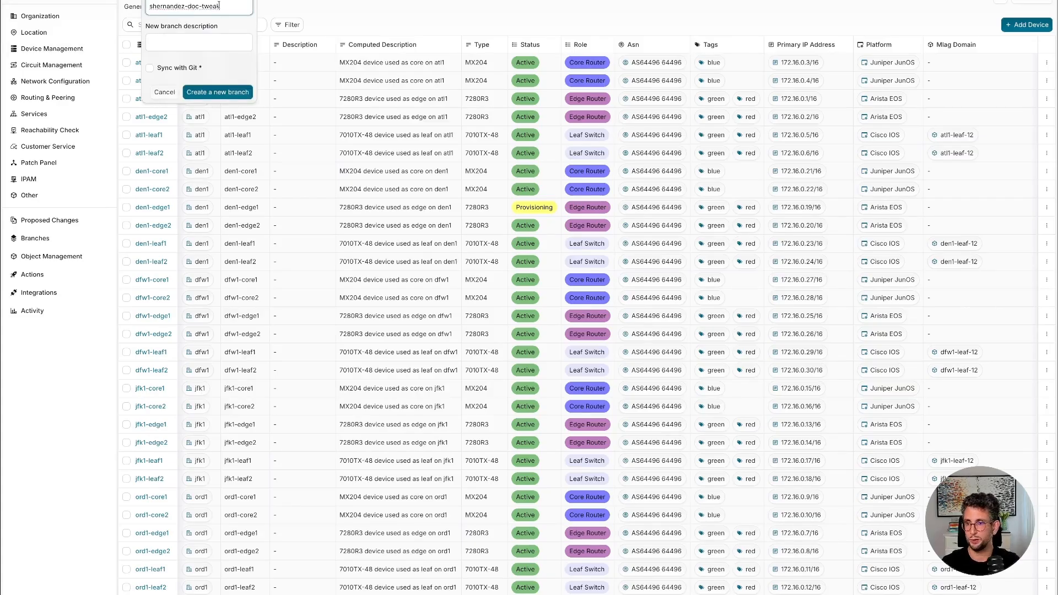
left_click(242, 92)
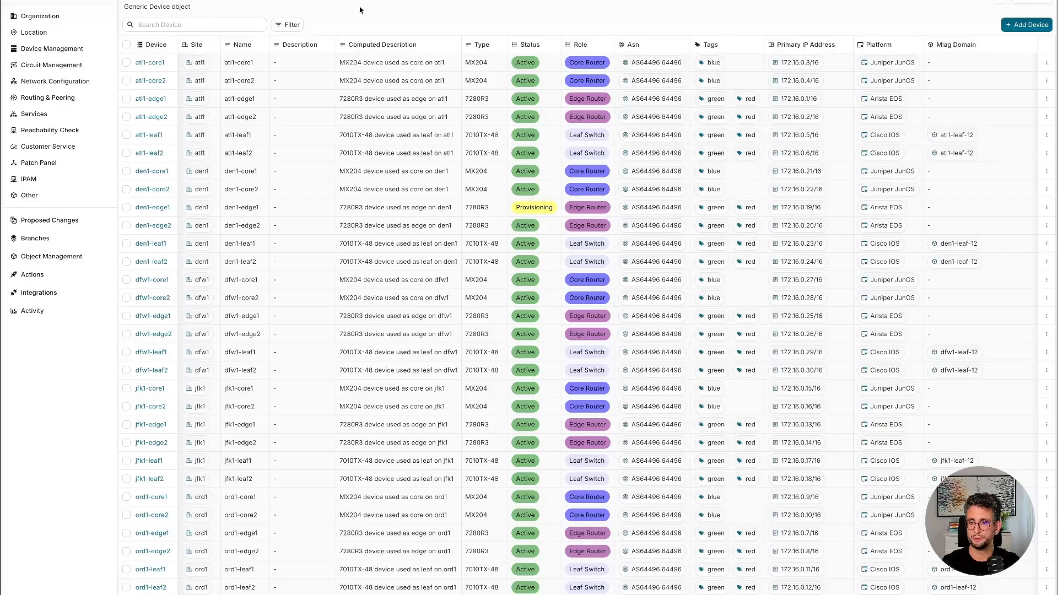
Set the description of device atl1-edge1 to "tweak: description" and save the change.
left_click(153, 102)
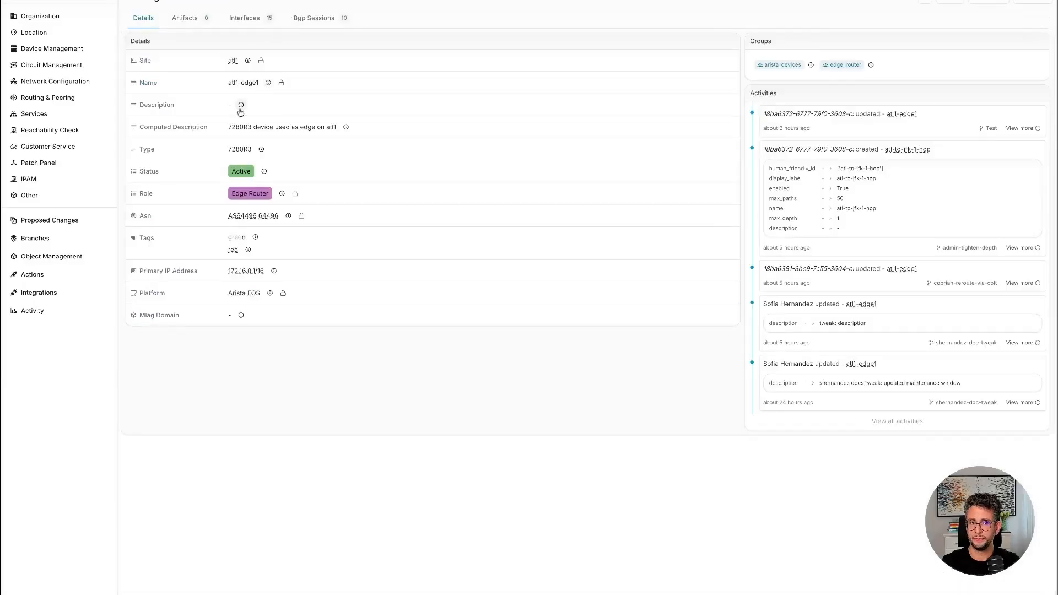
left_click(947, 5)
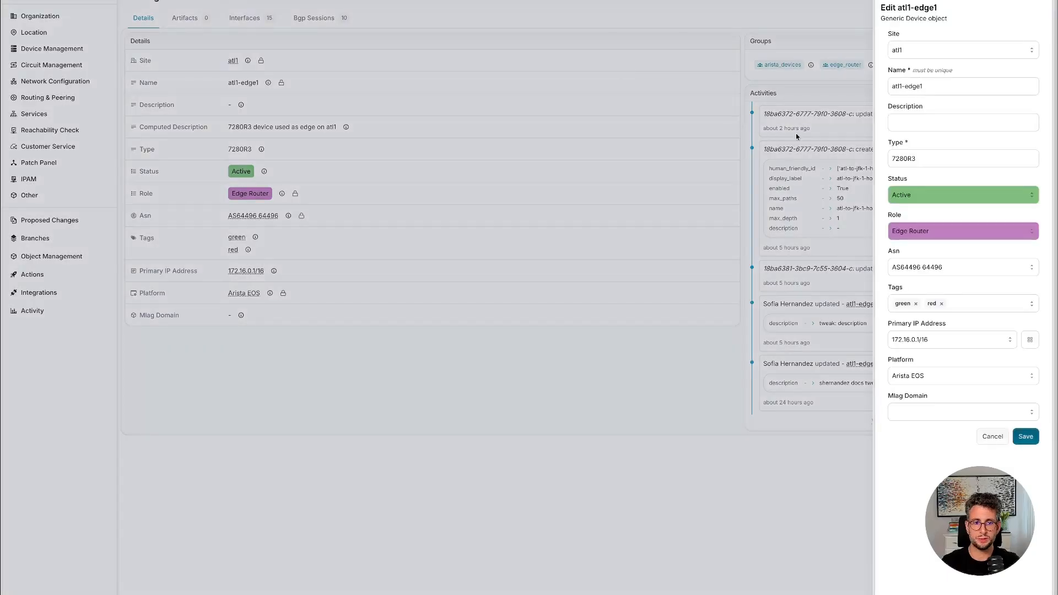
left_click(922, 117)
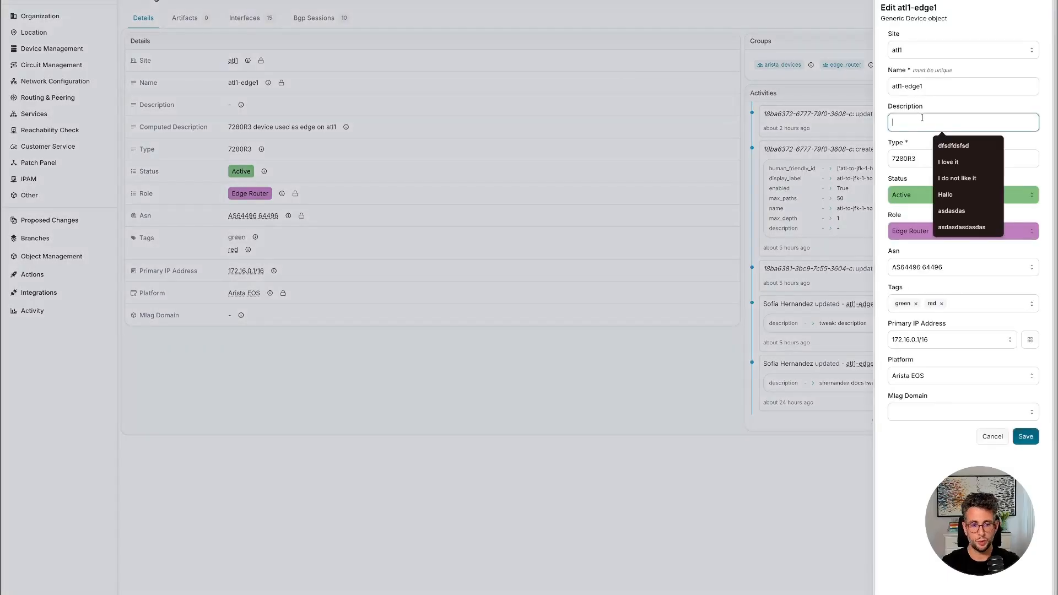
type("tweak: descri")
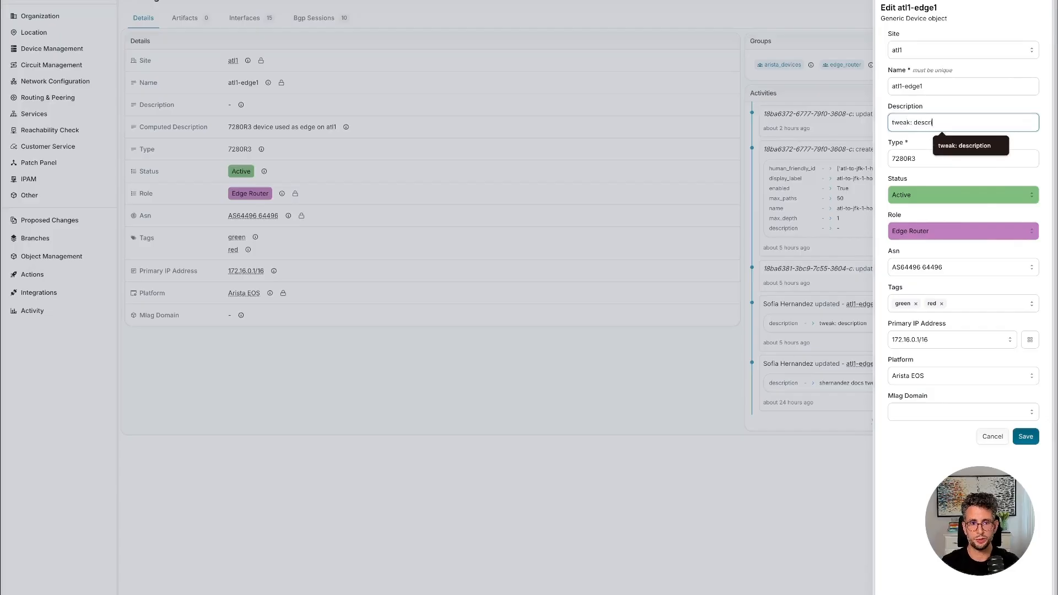
left_click(969, 146)
left_click(1026, 436)
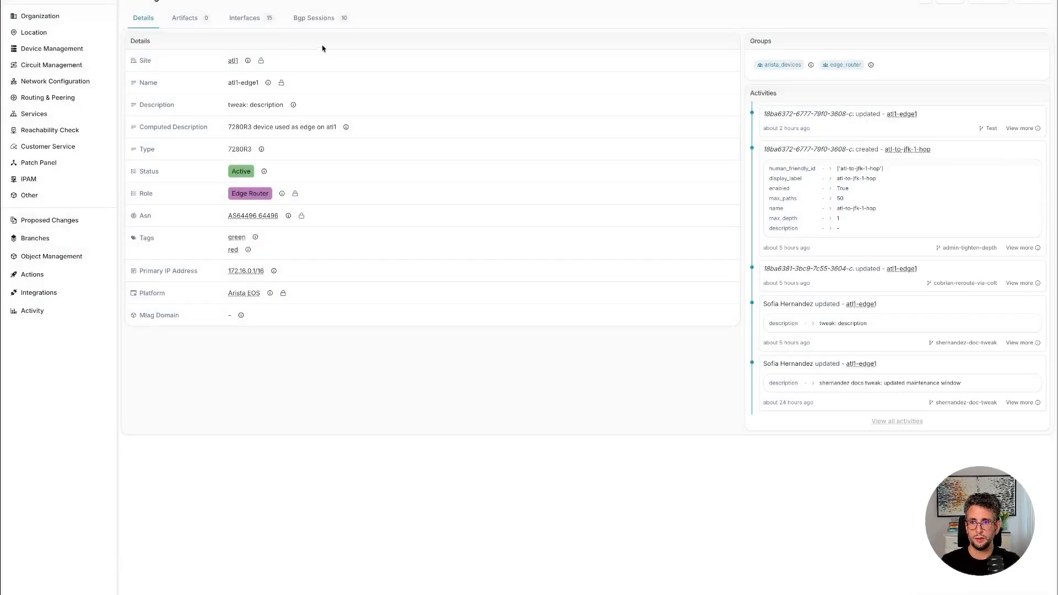
Switch back to the main branch to check the atl1-edge1 description there.
left_click(187, 0)
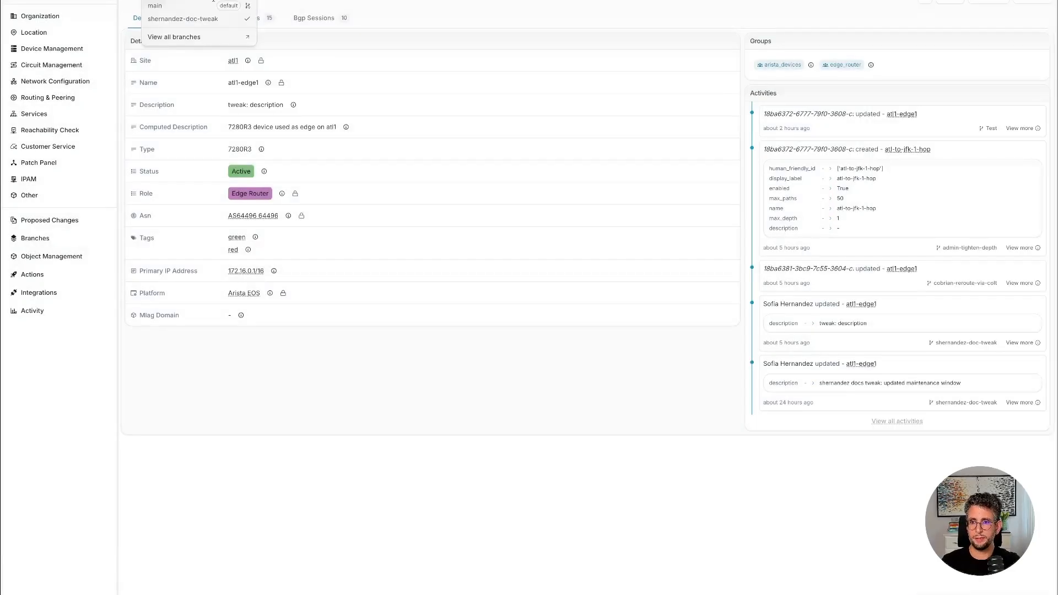
left_click(205, 7)
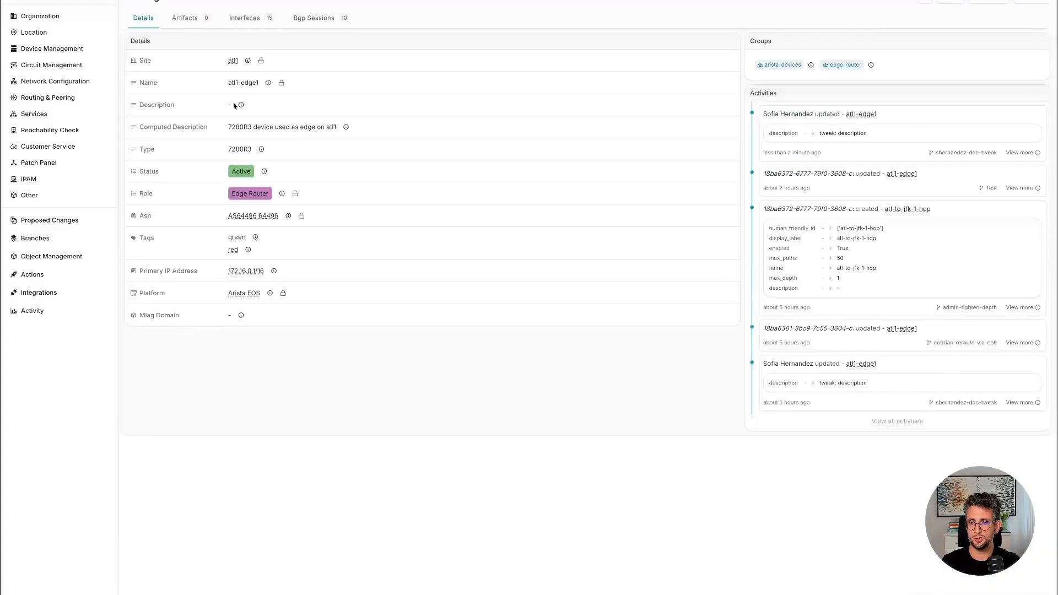
Check the atl1-edge1 description on main and switch back to the engineer's doc-tweak branch.
left_click_drag(260, 104, 214, 103)
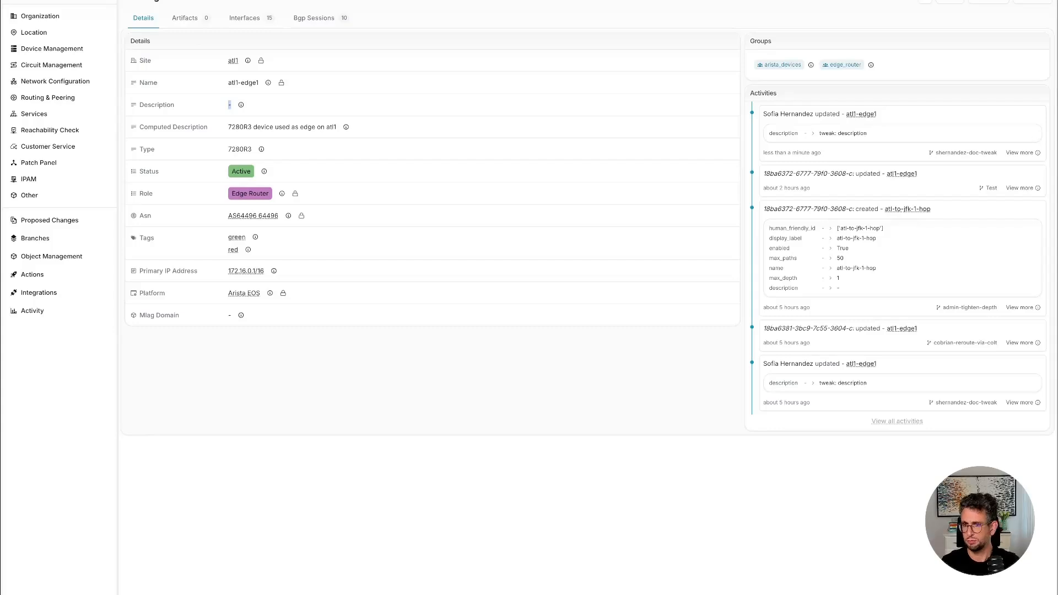
left_click(195, 2)
left_click(186, 17)
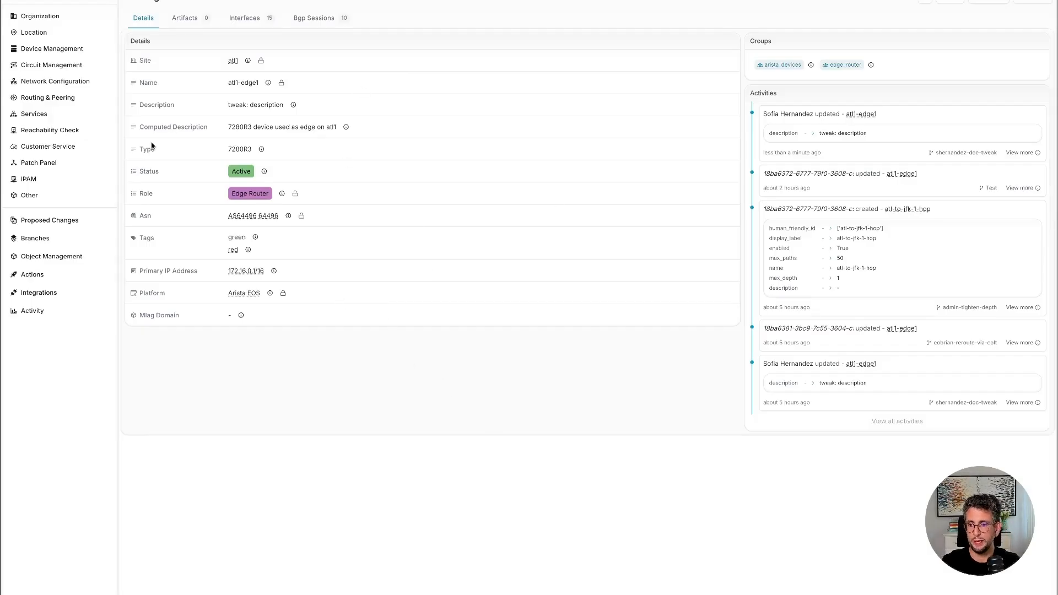
Start a new proposed change with the engineer's doc-tweak branch as the source and main as the destination.
left_click(57, 224)
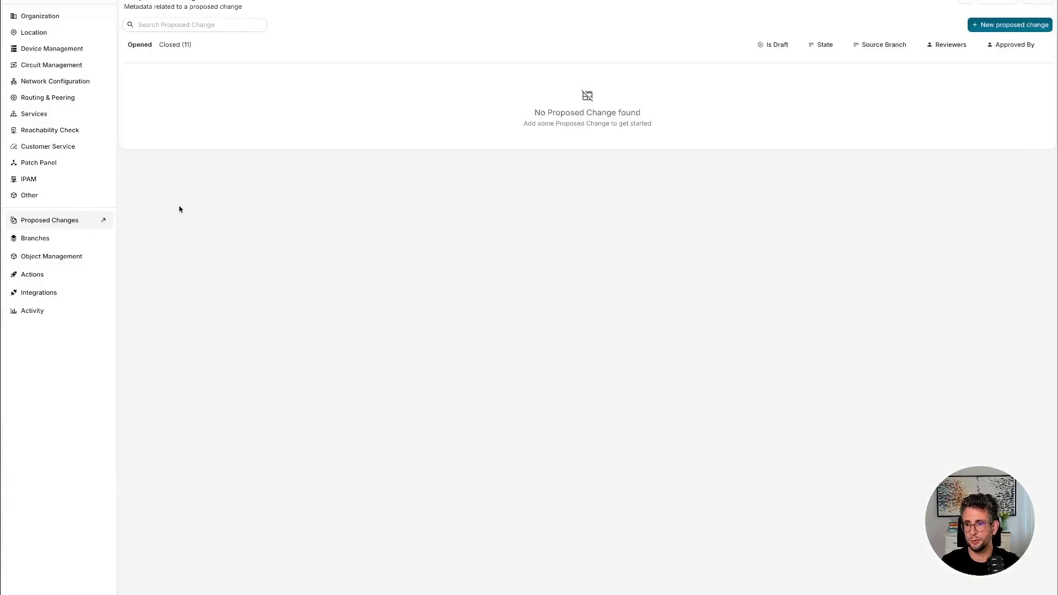
left_click(995, 23)
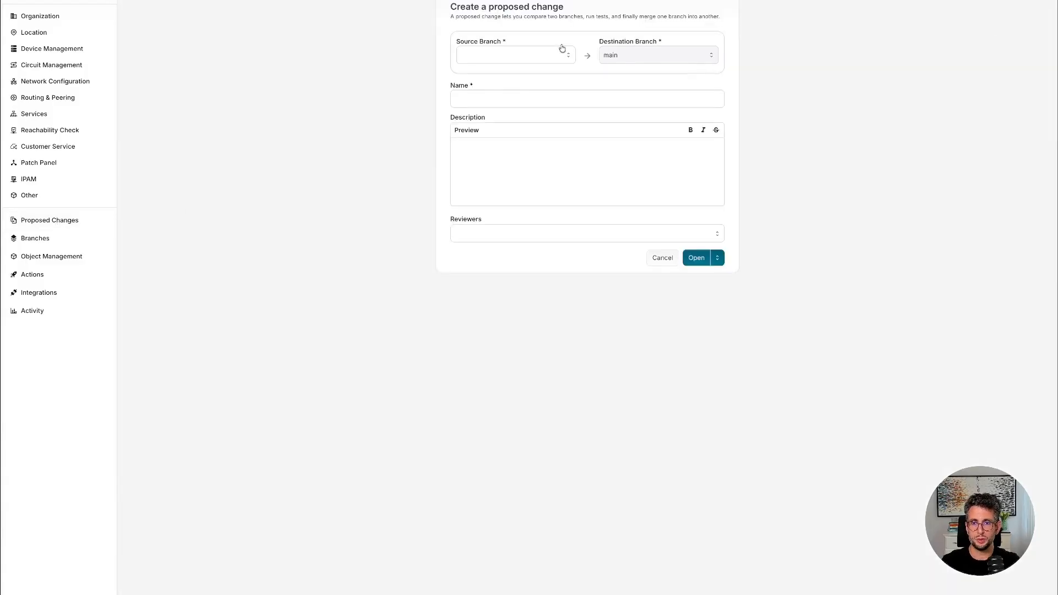
left_click(523, 57)
left_click(510, 97)
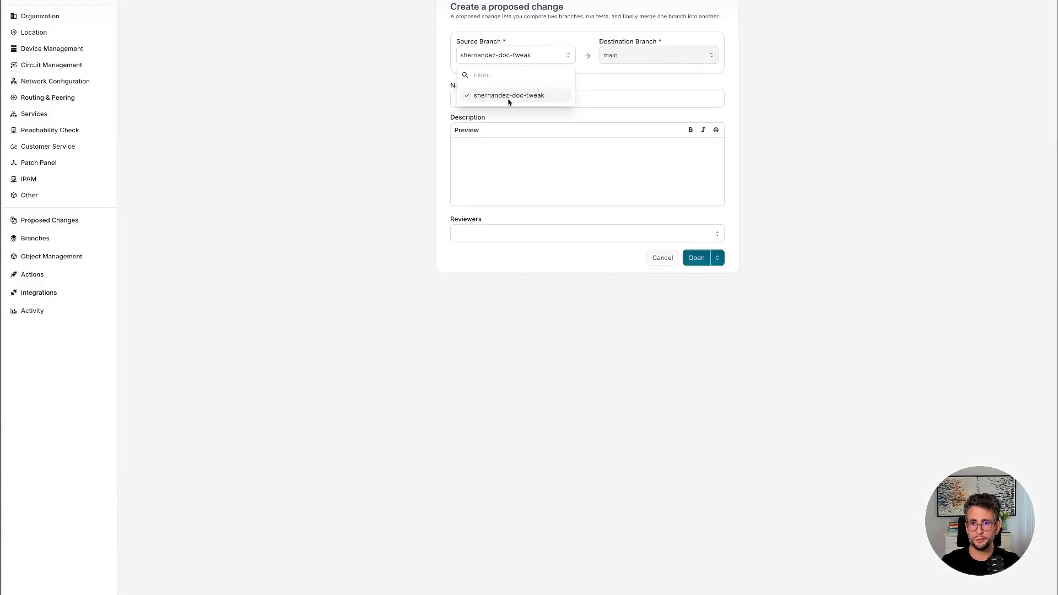
left_click(600, 98)
key("Escape")
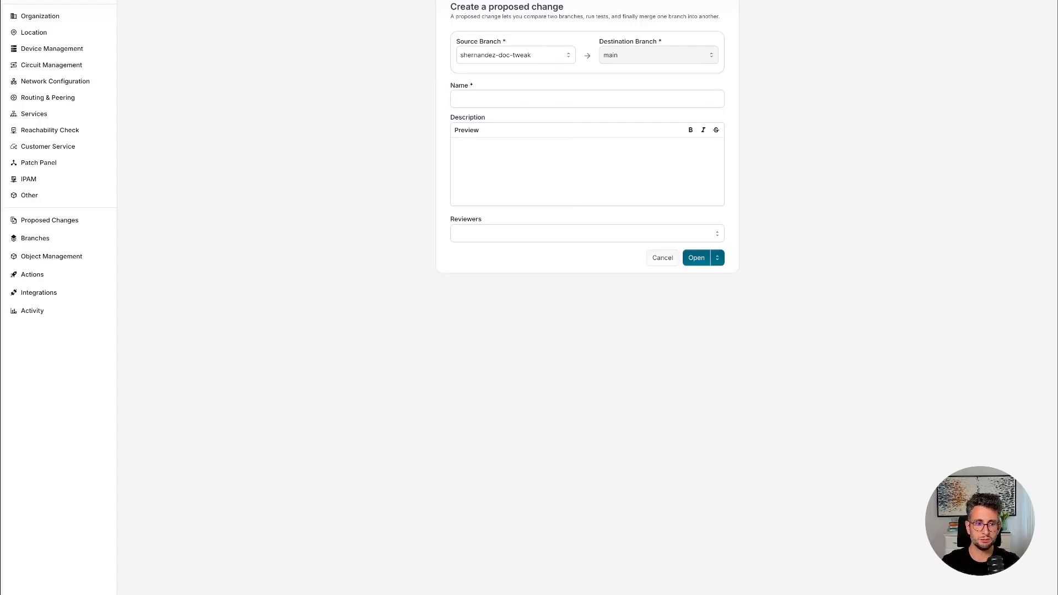
Name the proposed change with the engineer's username followed by ": atl1 doc tweak" and open it.
left_click(537, 97)
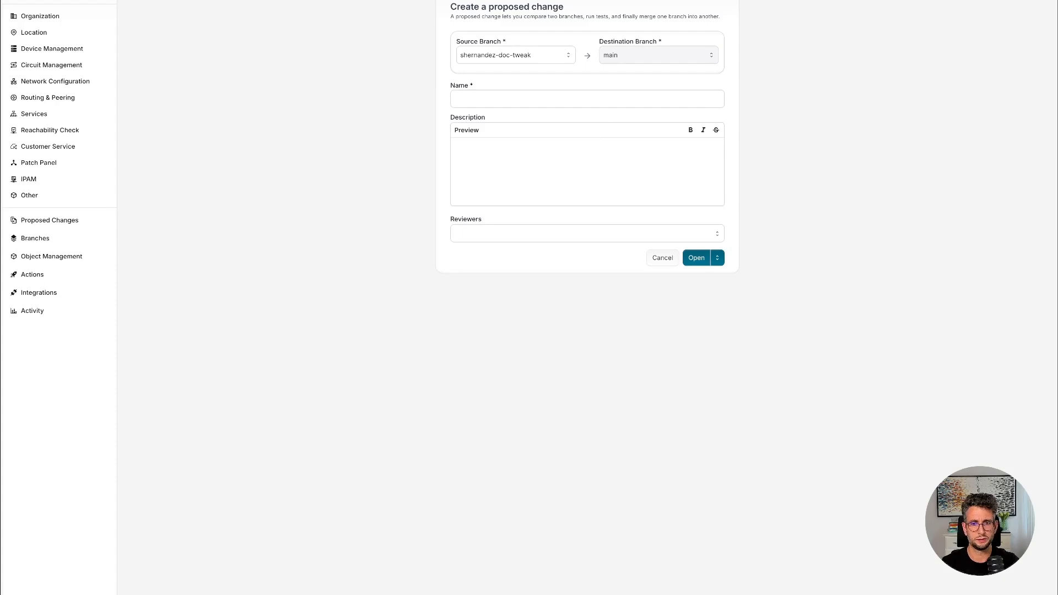
left_click(500, 99)
type("shernandez: atl1 doc tweak")
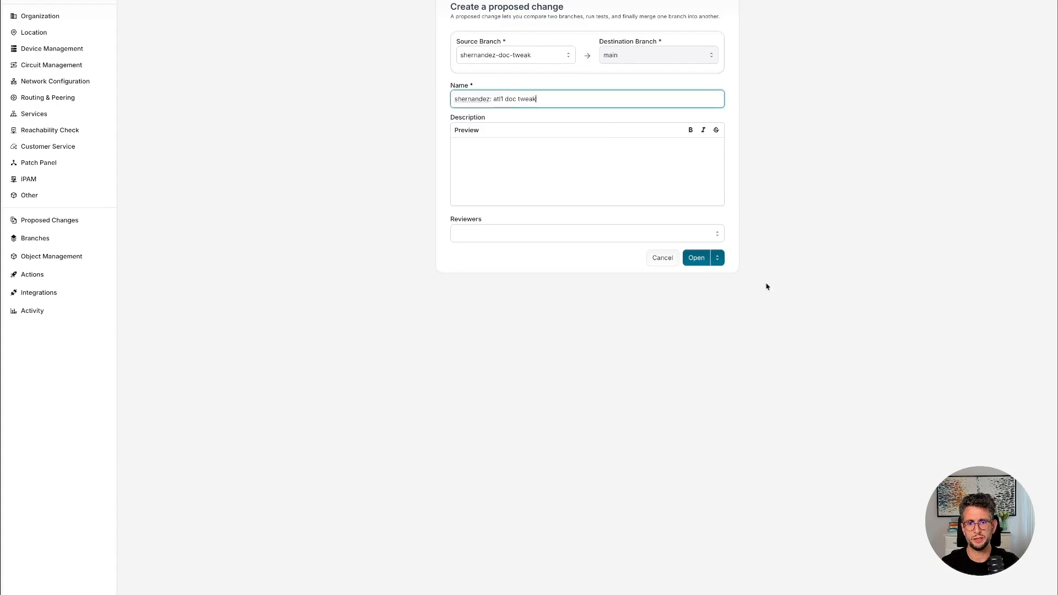
left_click(696, 256)
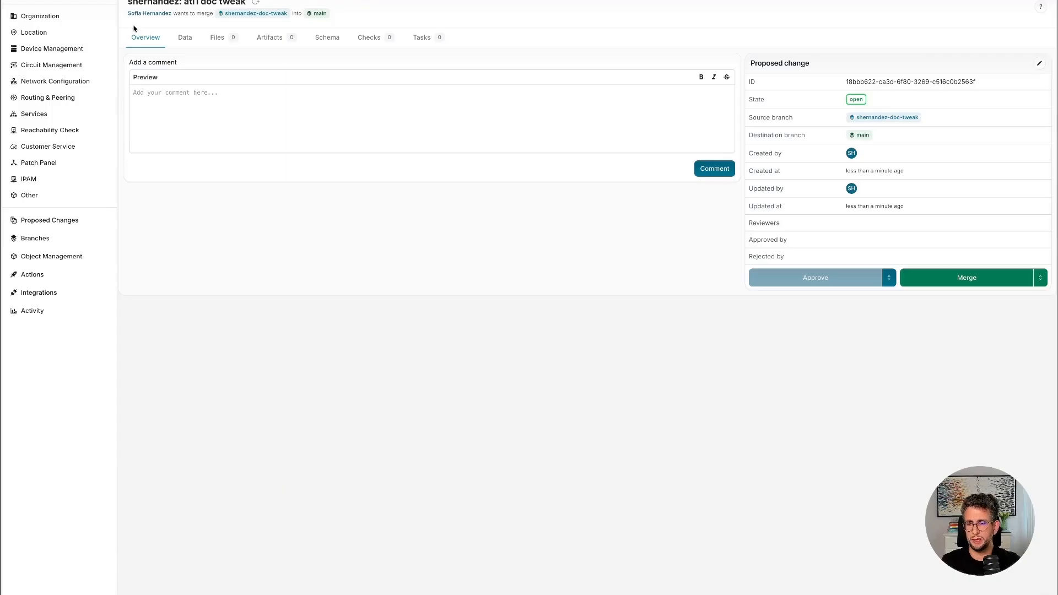
Review the atl1-edge1 data diff and the atl-to-jfk-via-as64496 message of the reachability_assertion check.
left_click(185, 38)
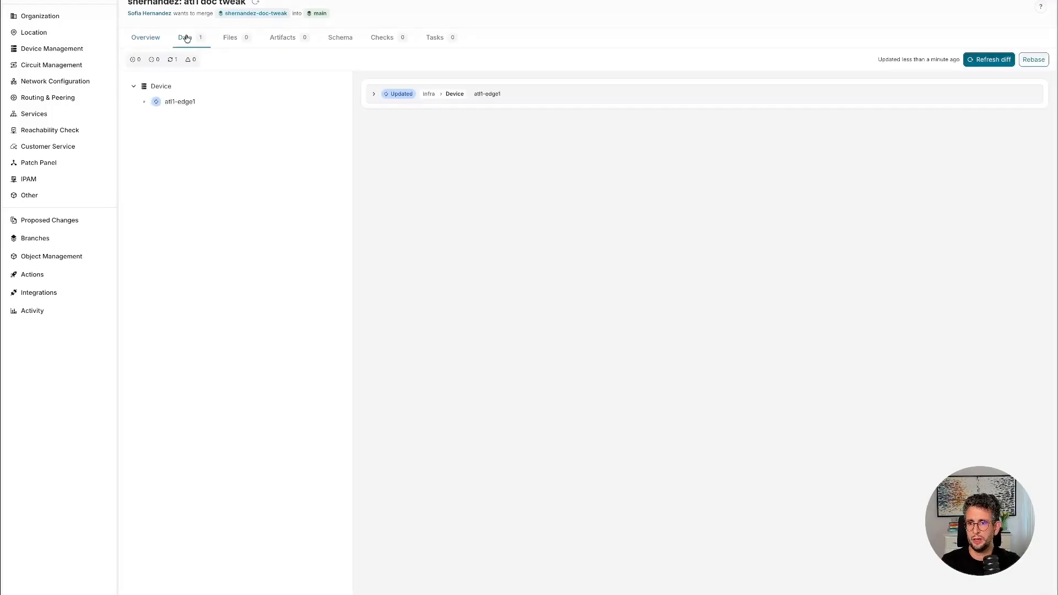
left_click(185, 105)
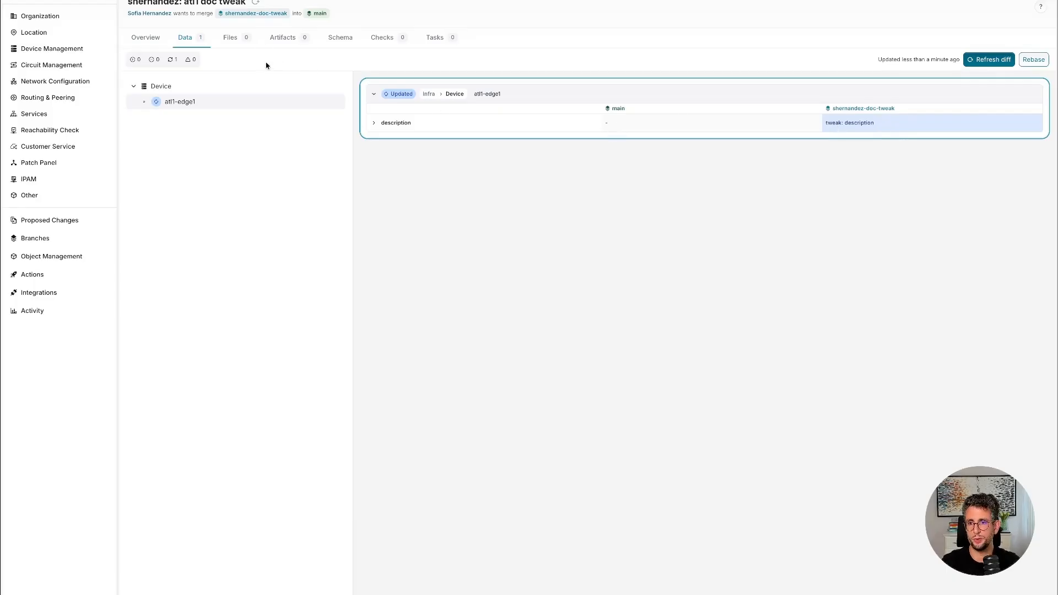
left_click(387, 40)
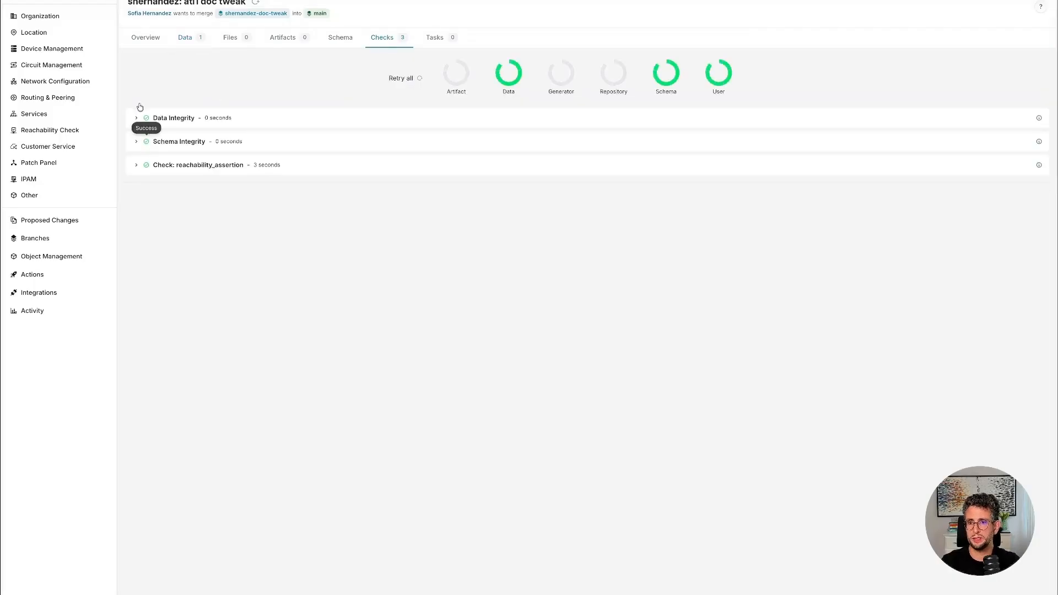
left_click(136, 165)
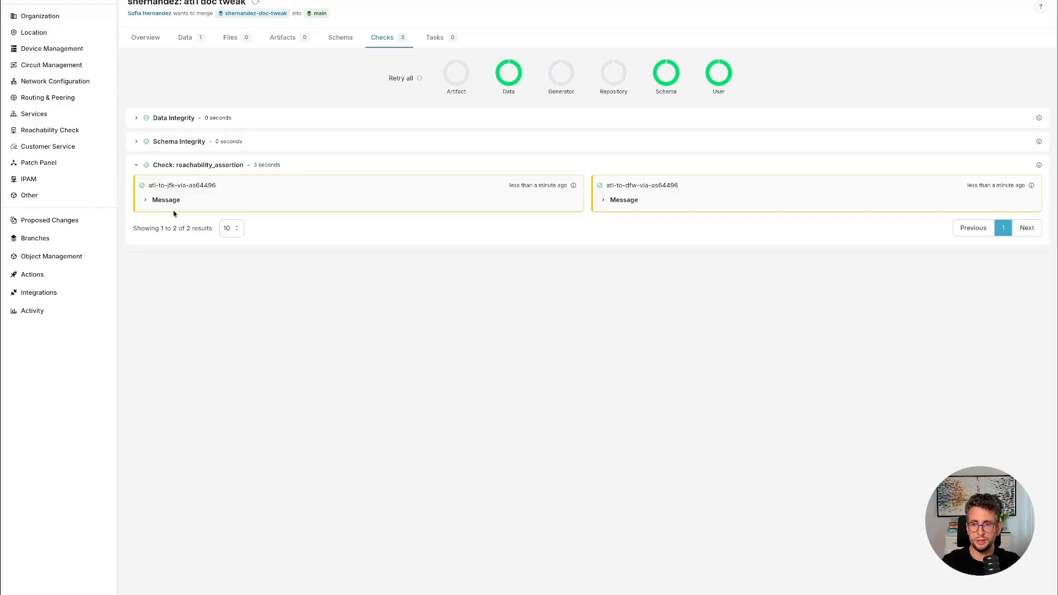
left_click(148, 201)
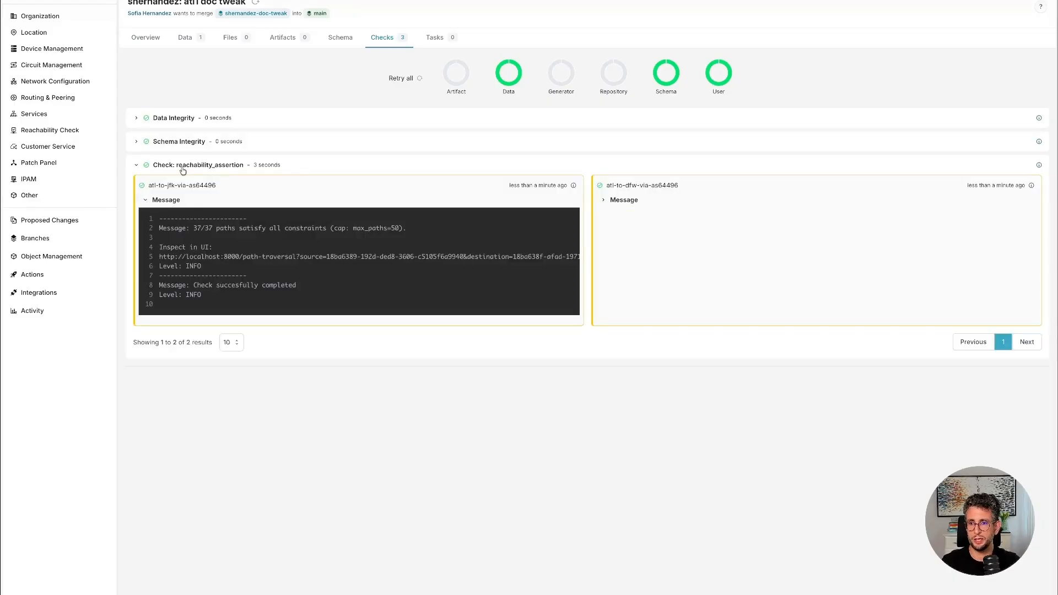
left_click(137, 165)
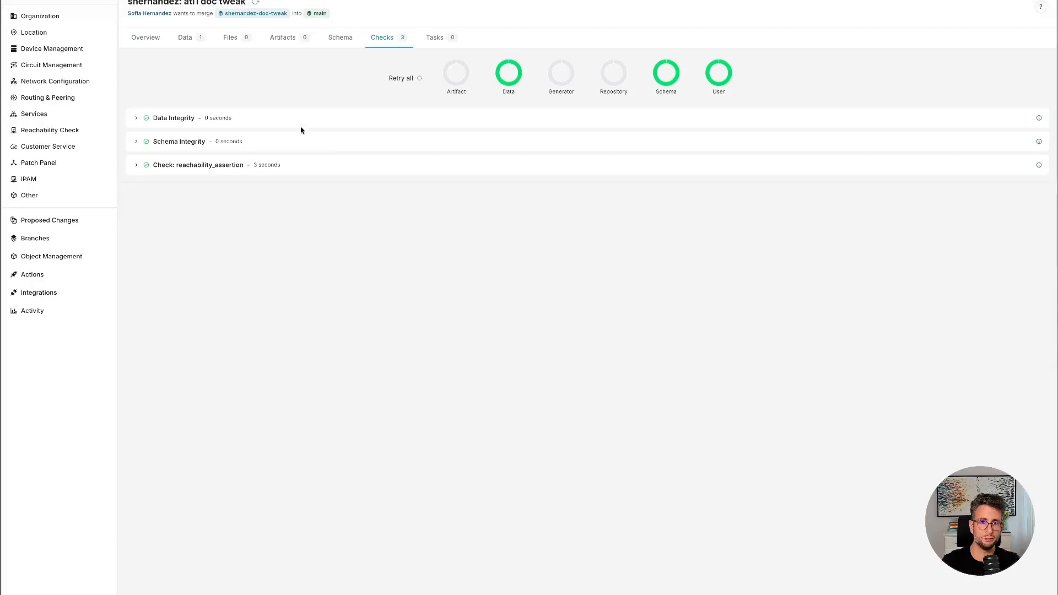
Expand the reachability_assertion check again and read the atl-to-jfk-via-as64496 and atl-to-dfw-via-as64496 result messages.
left_click(137, 166)
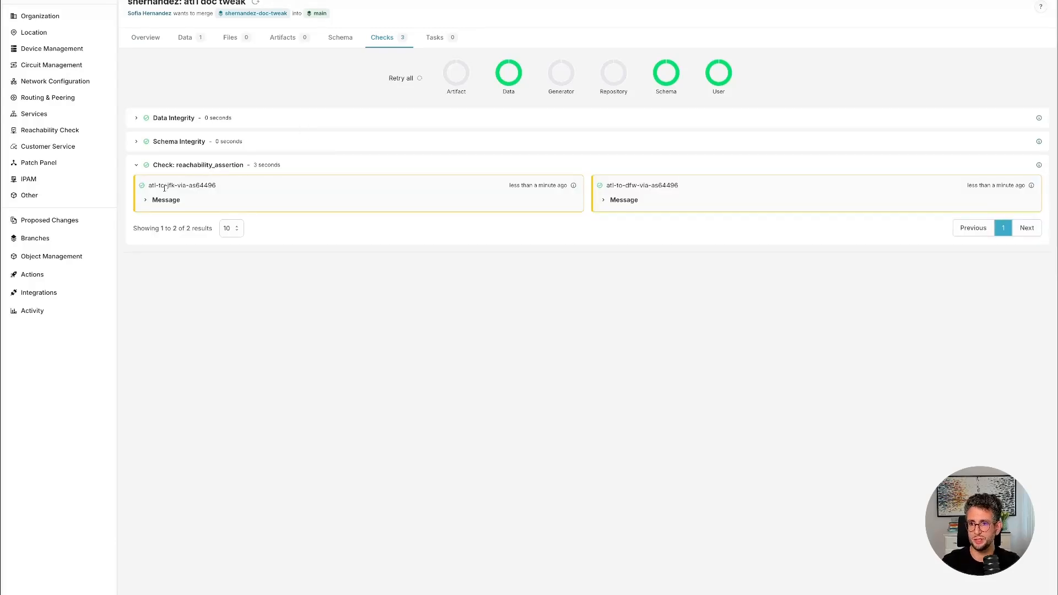
left_click(150, 200)
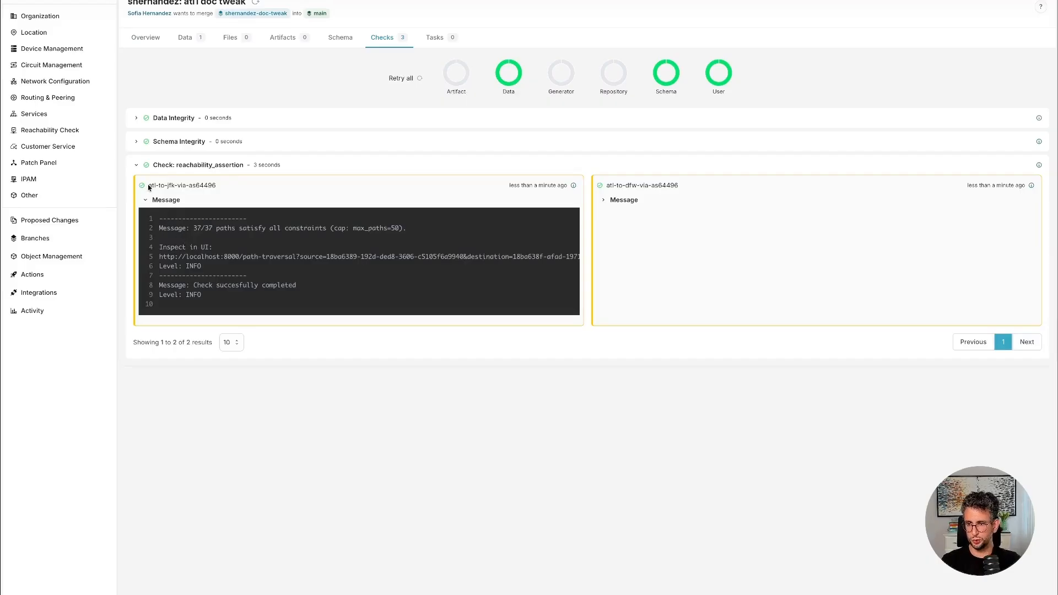
left_click_drag(149, 186, 194, 186)
left_click(261, 240)
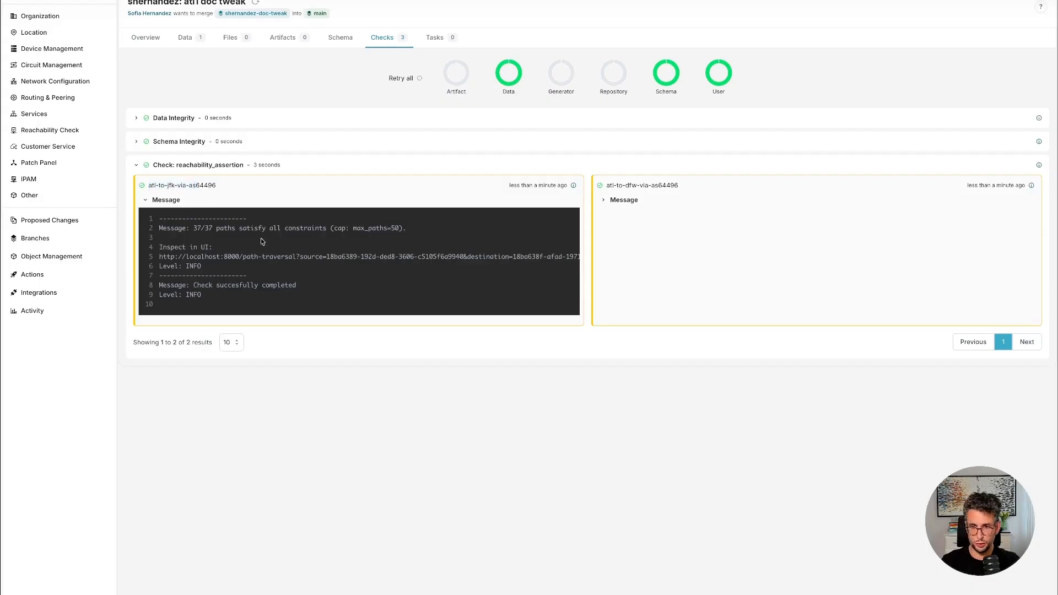
left_click_drag(422, 232, 159, 231)
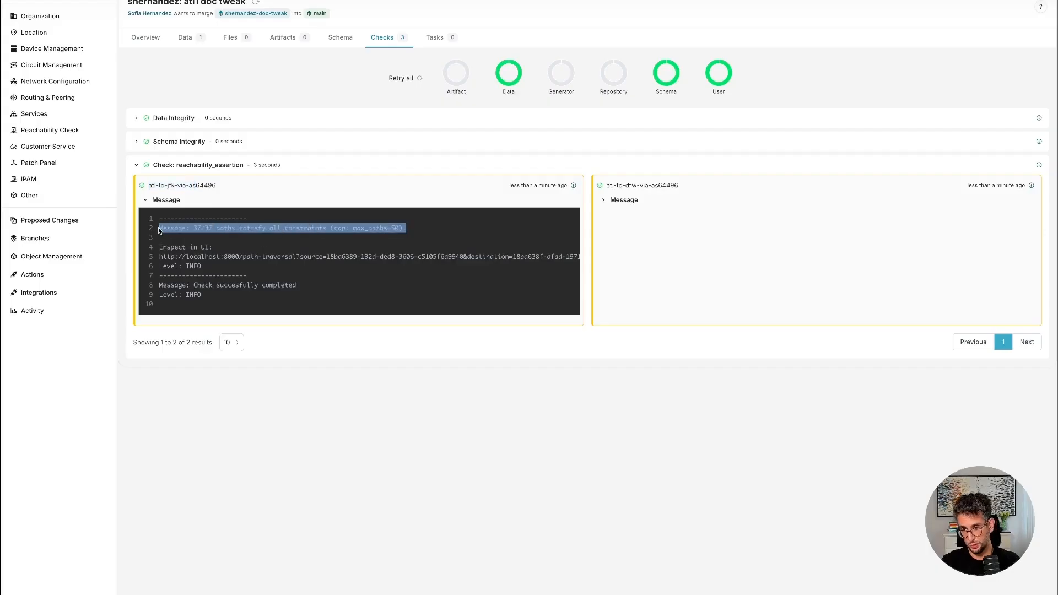
left_click(254, 269)
left_click(603, 200)
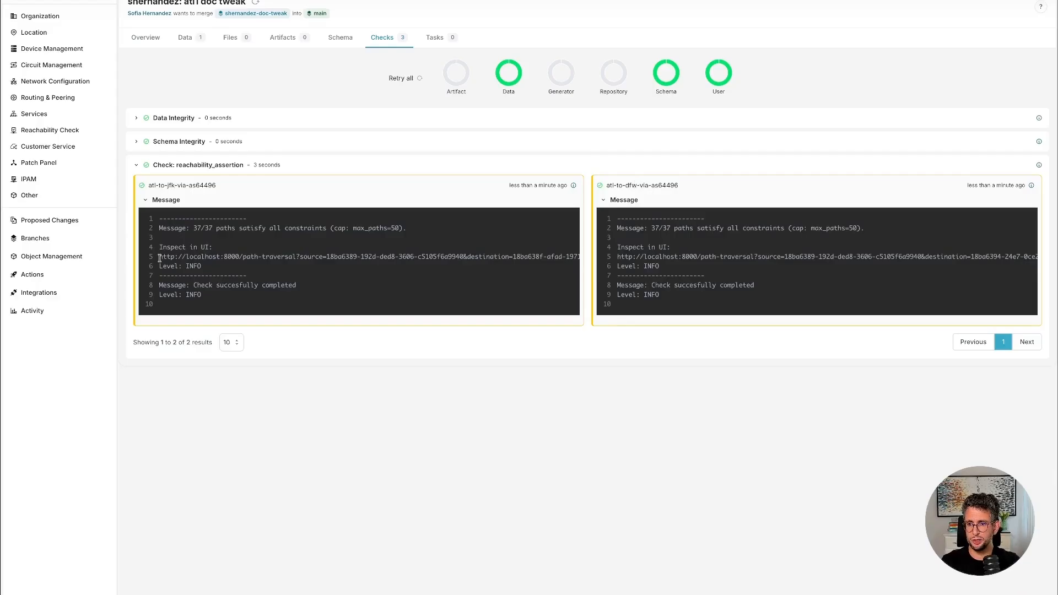
Open the path-traversal link from the atl-to-jfk-via-as64496 message in a new browser tab and examine the paths from atl1-edge1 to jfk1-edge1.
left_click_drag(160, 257, 574, 259)
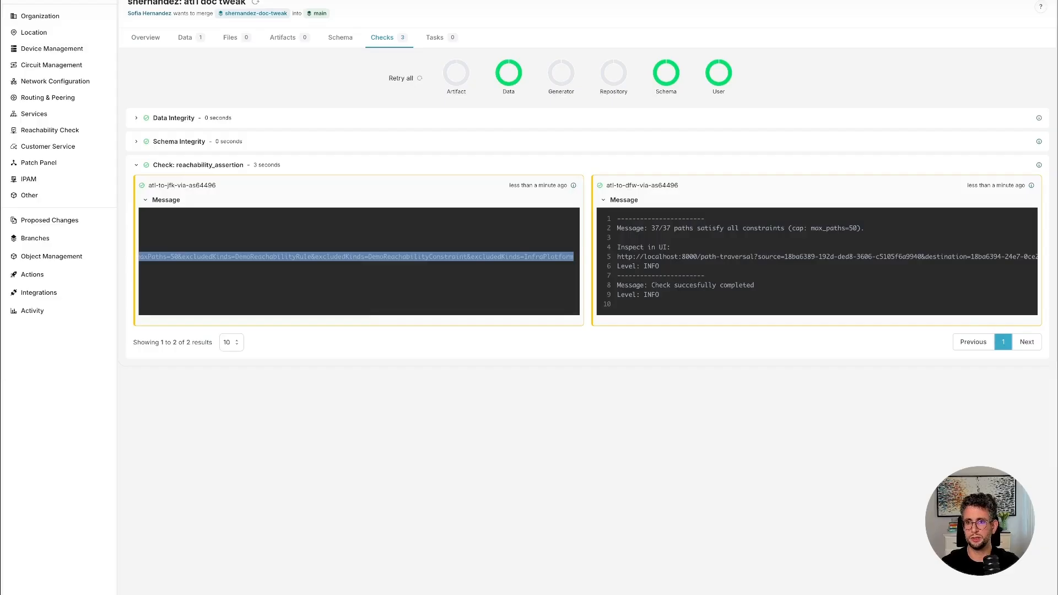
key("ctrl+c")
key("ctrl+t")
key("ctrl+v")
key("Return")
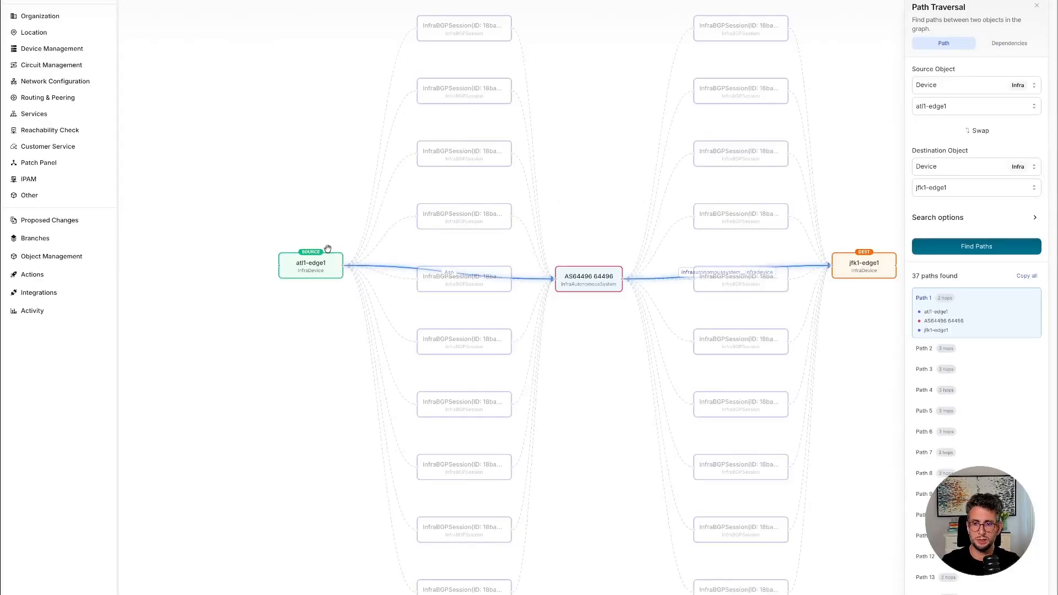
mouse_move(294, 273)
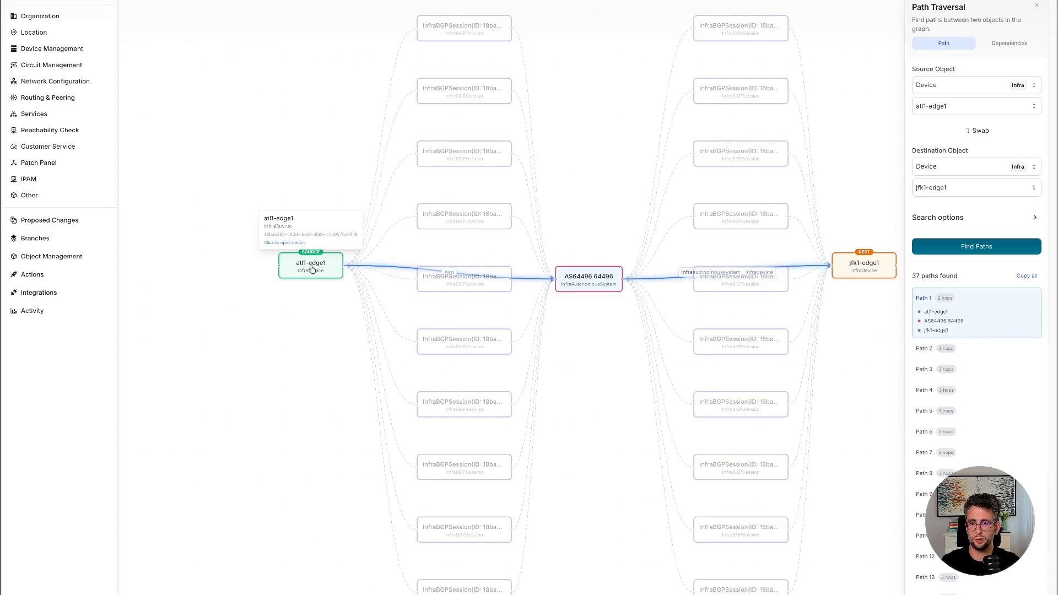
mouse_move(874, 277)
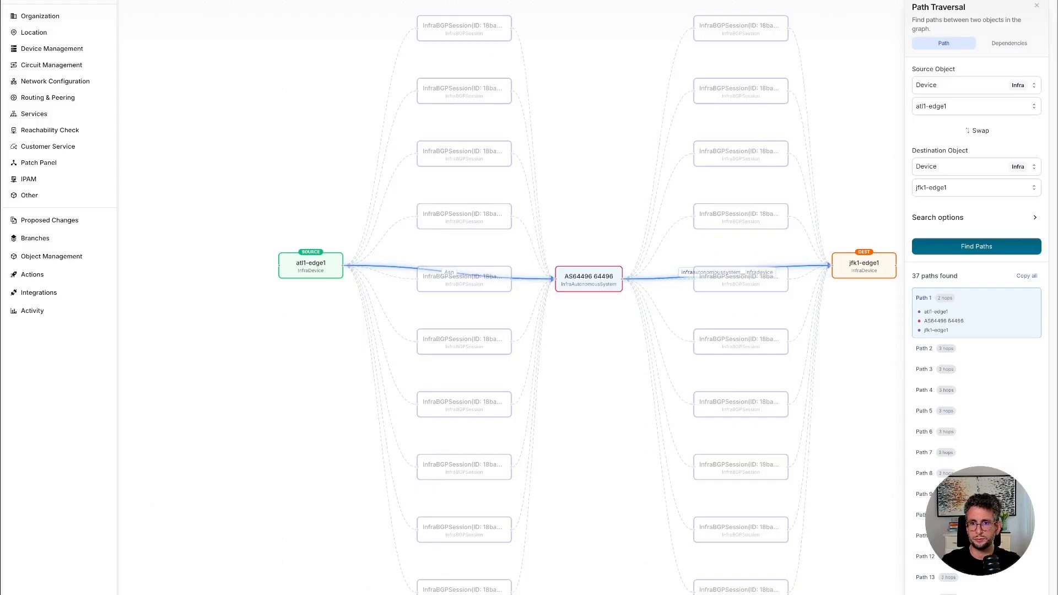
scroll(973, 413, "down", 3)
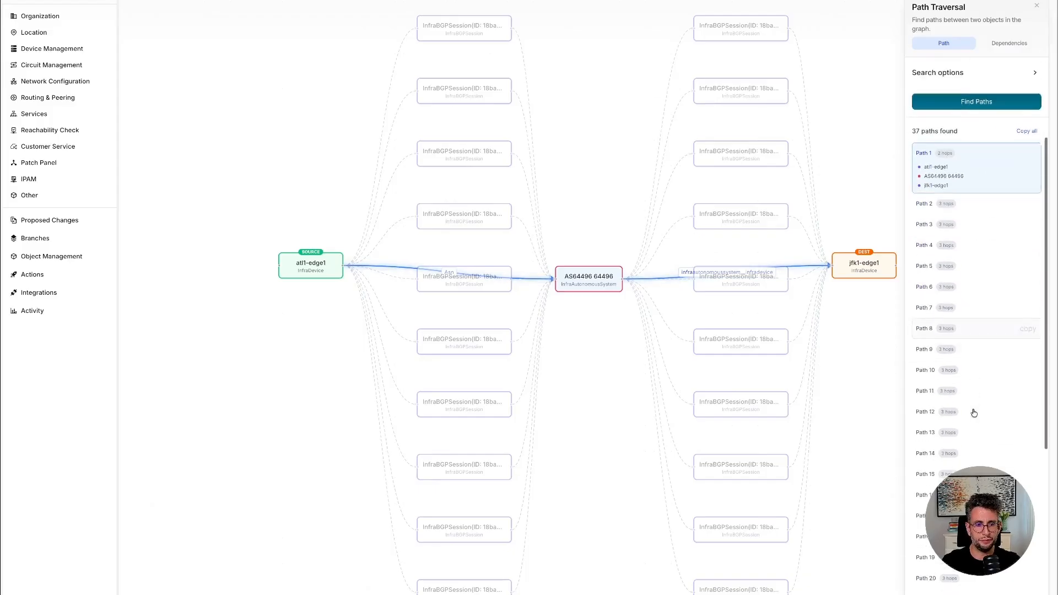
scroll(973, 412, "up", 3)
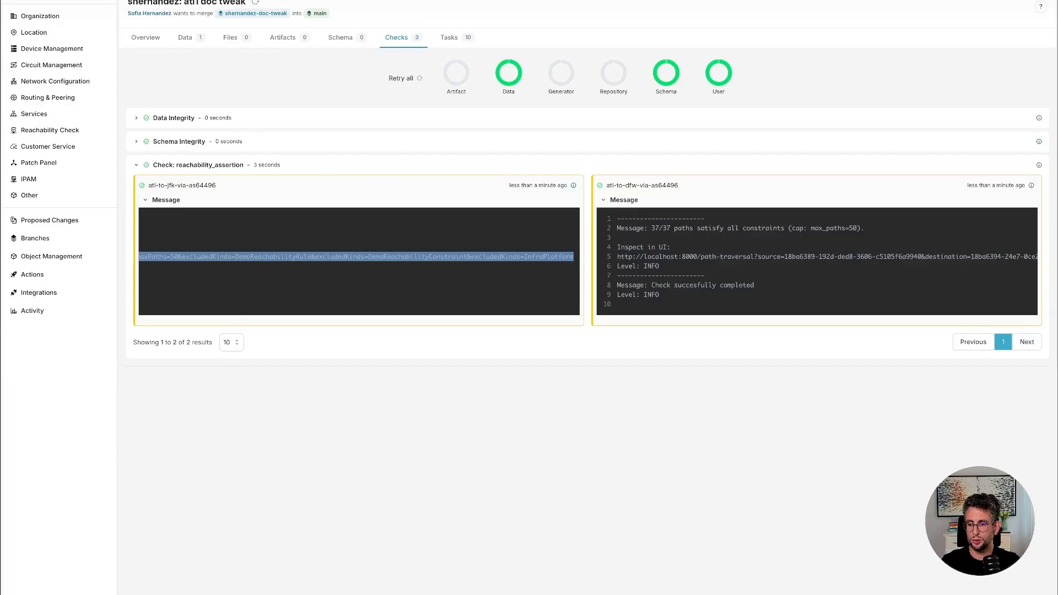
Log out of the current account and log in as the second engineer with their username and account password.
left_click(58, 594)
left_click(146, 594)
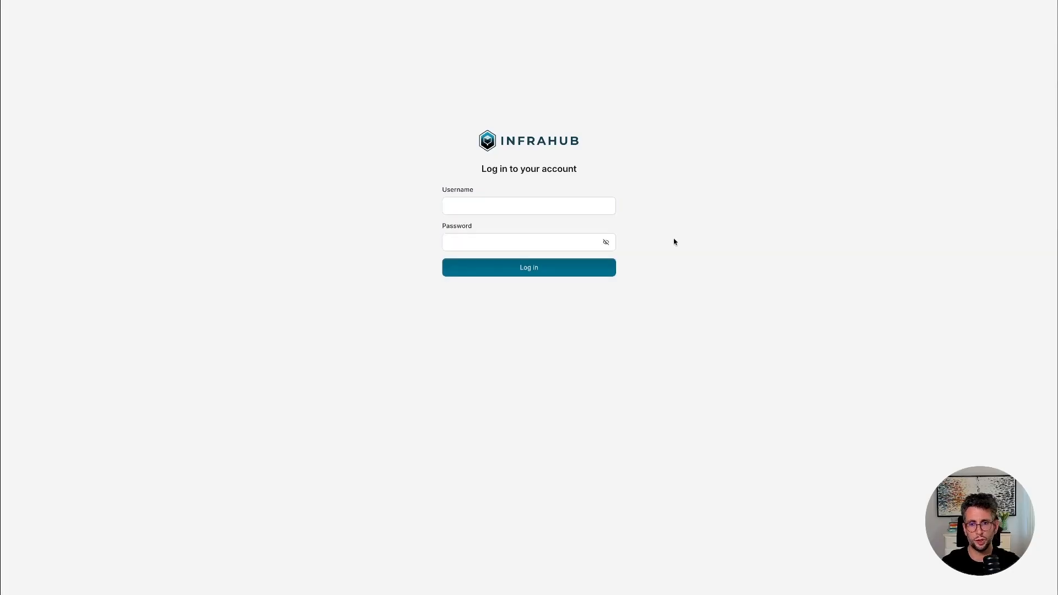
left_click(511, 212)
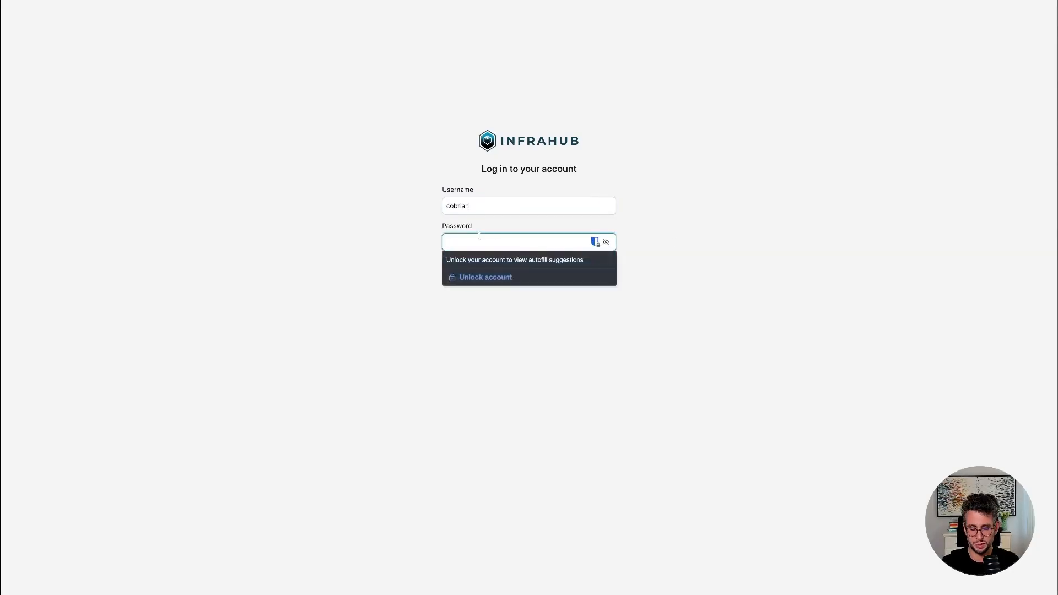
type("infrahub")
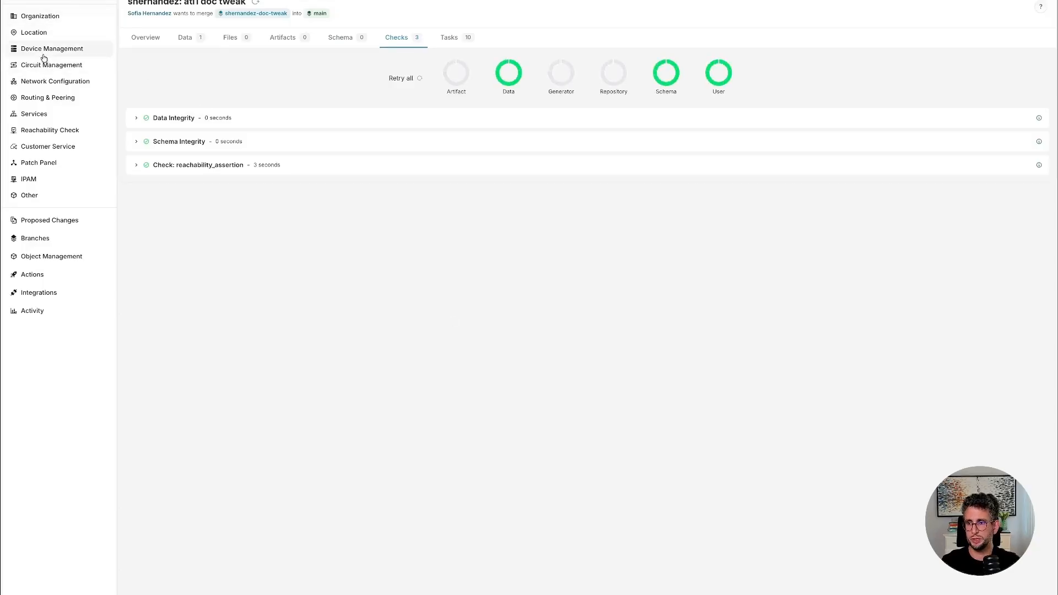
View the device list and the reachability rules list under the second engineer's account.
mouse_move(44, 50)
left_click(167, 66)
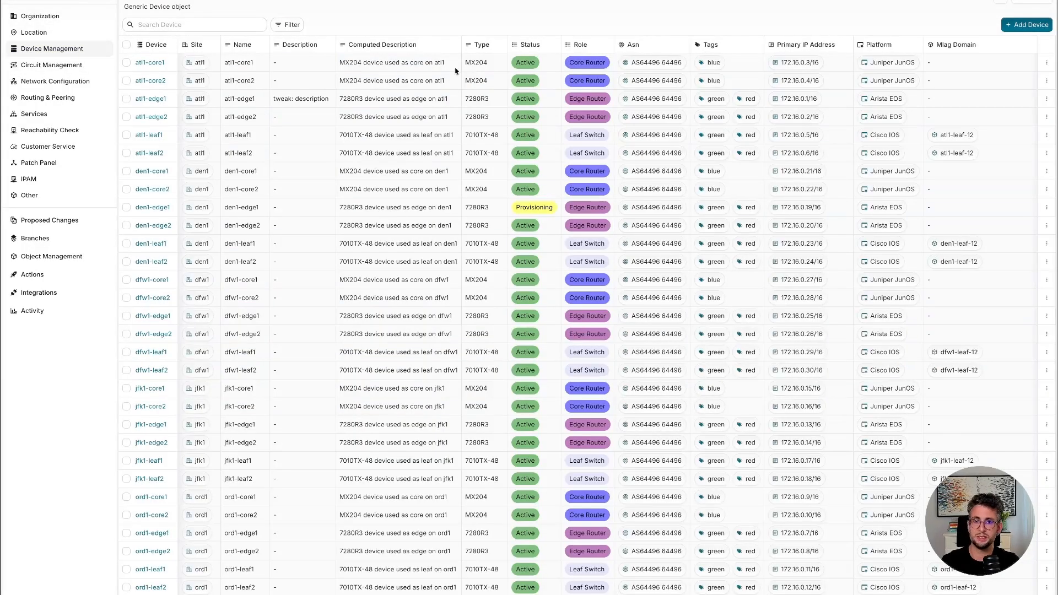
left_click(67, 135)
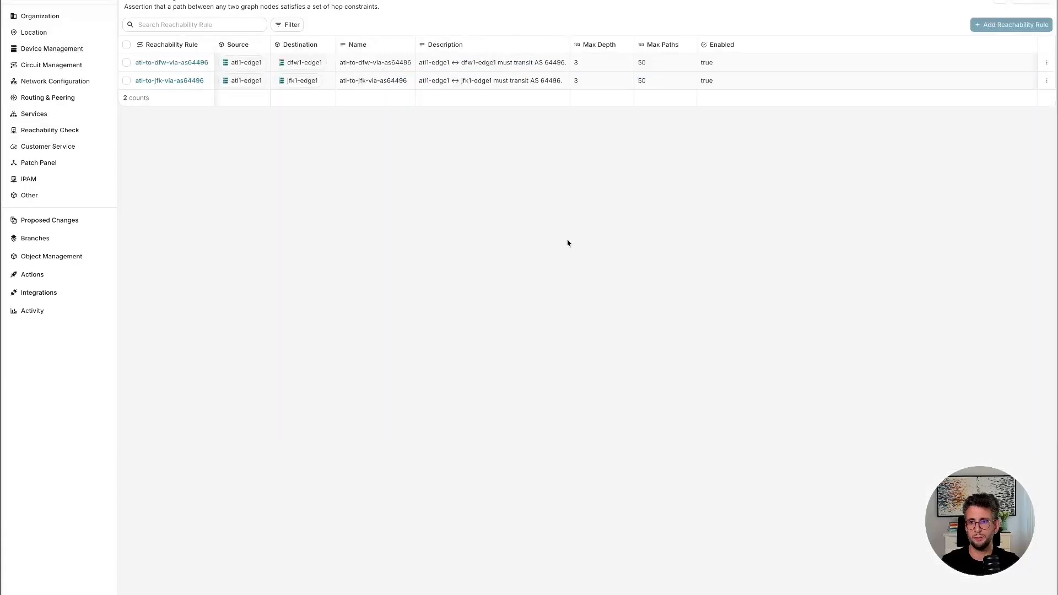
Open the details of the atl1-edge1 device from the device list.
left_click(48, 51)
left_click(176, 74)
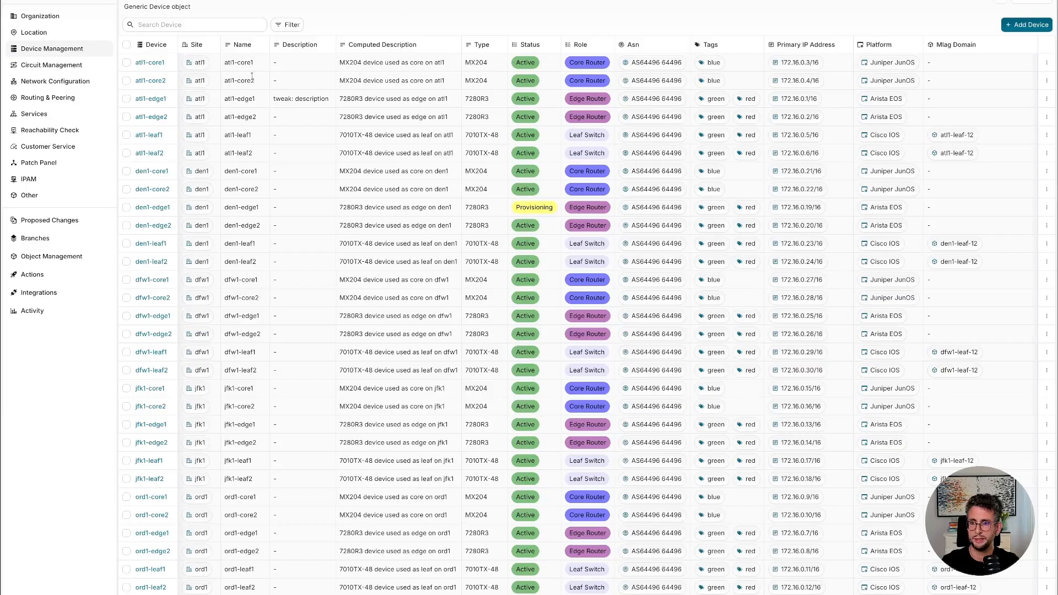
left_click(147, 99)
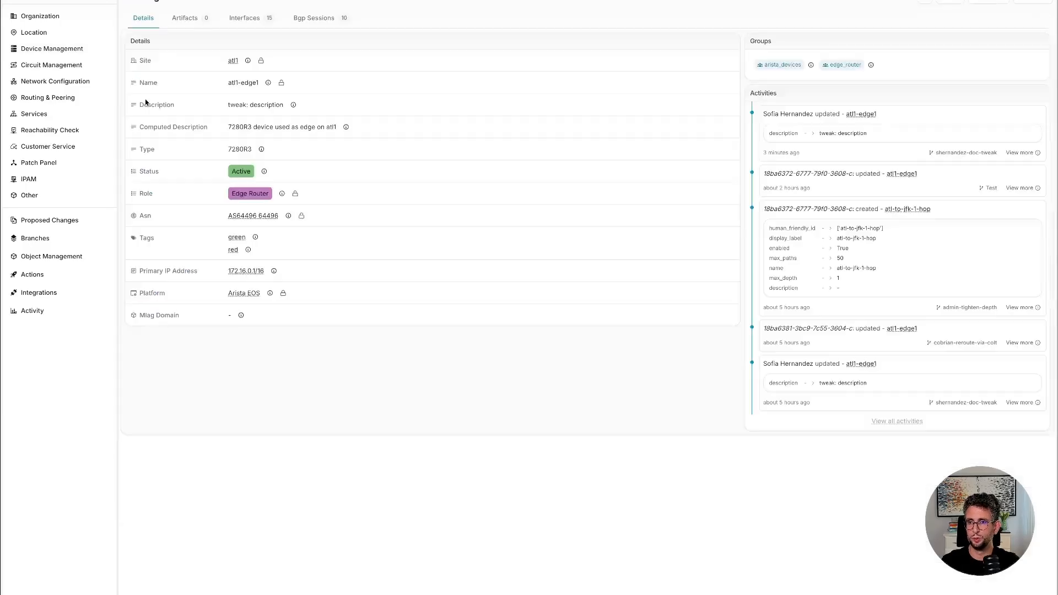
Create a new branch named cobrian-reroute-via-colt without a description.
left_click(198, 0)
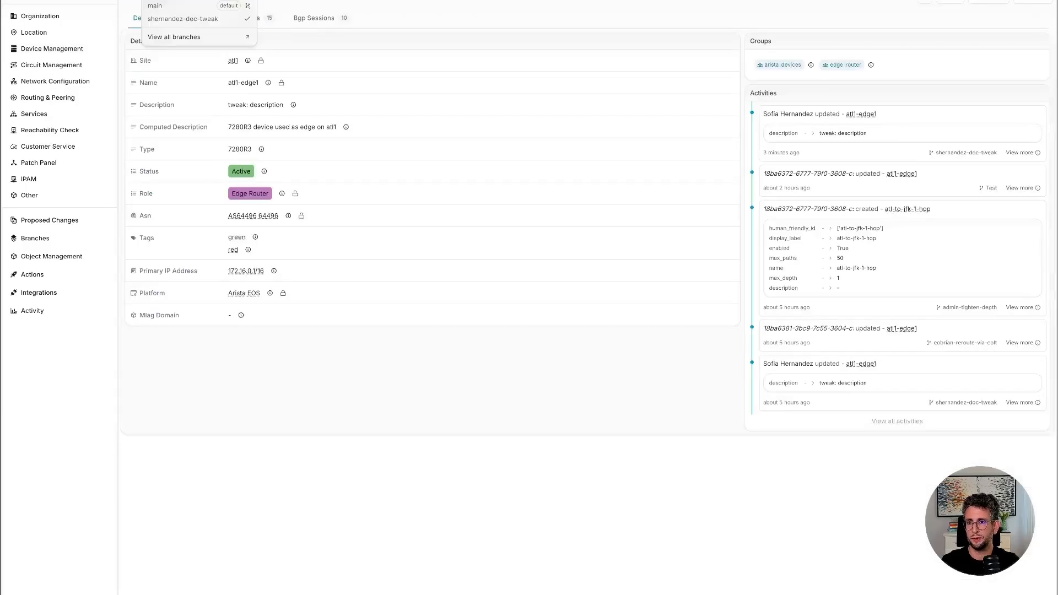
left_click(246, 0)
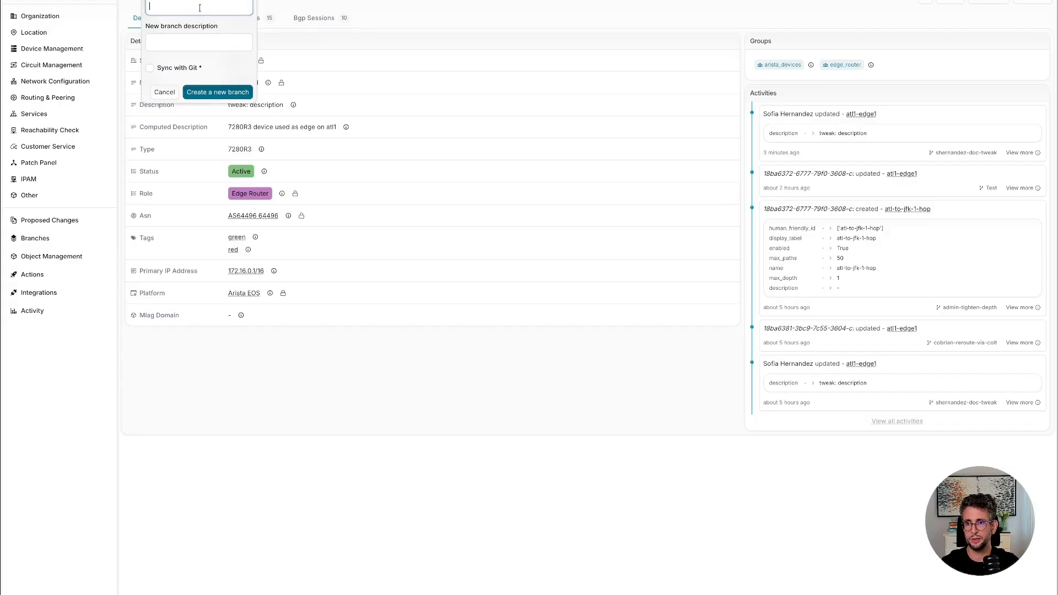
key("ctrl+v")
left_click(237, 94)
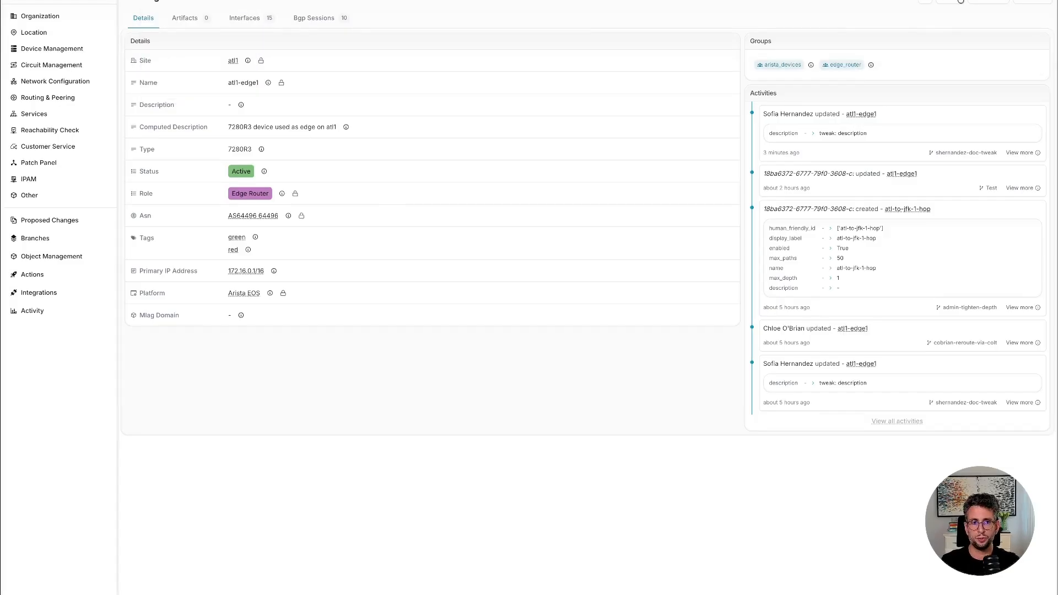
Set the Asn of the atl1-edge1 device to AS8220 8220 and save the change.
left_click(960, 1)
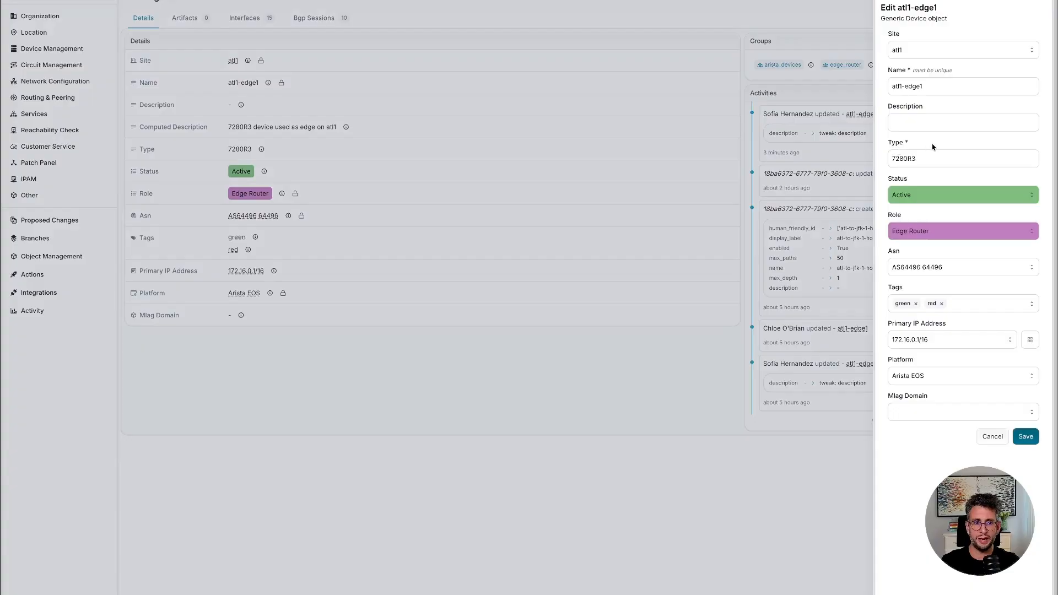
left_click(969, 274)
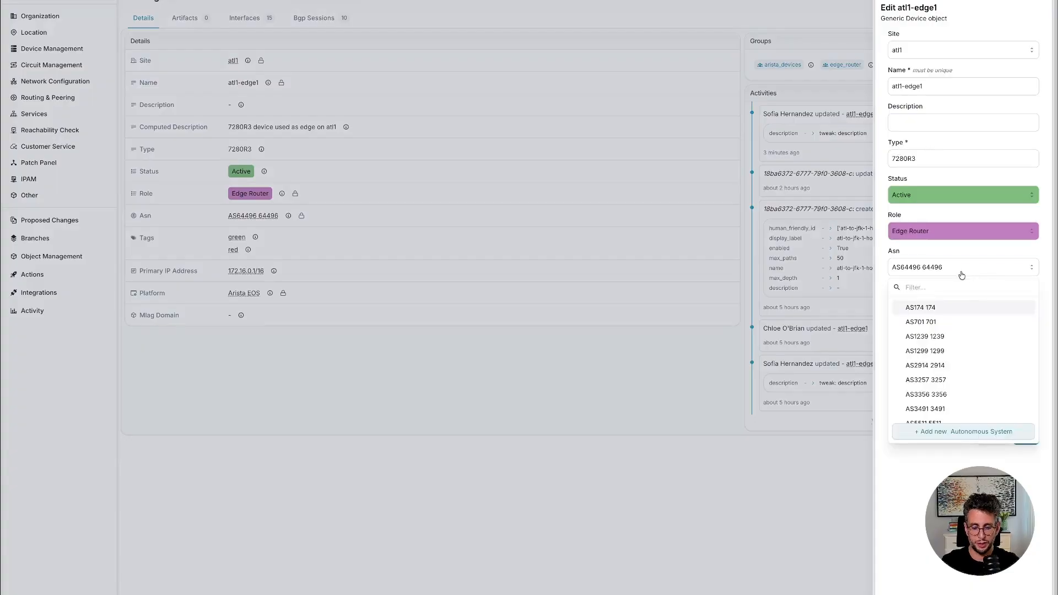
type("8220")
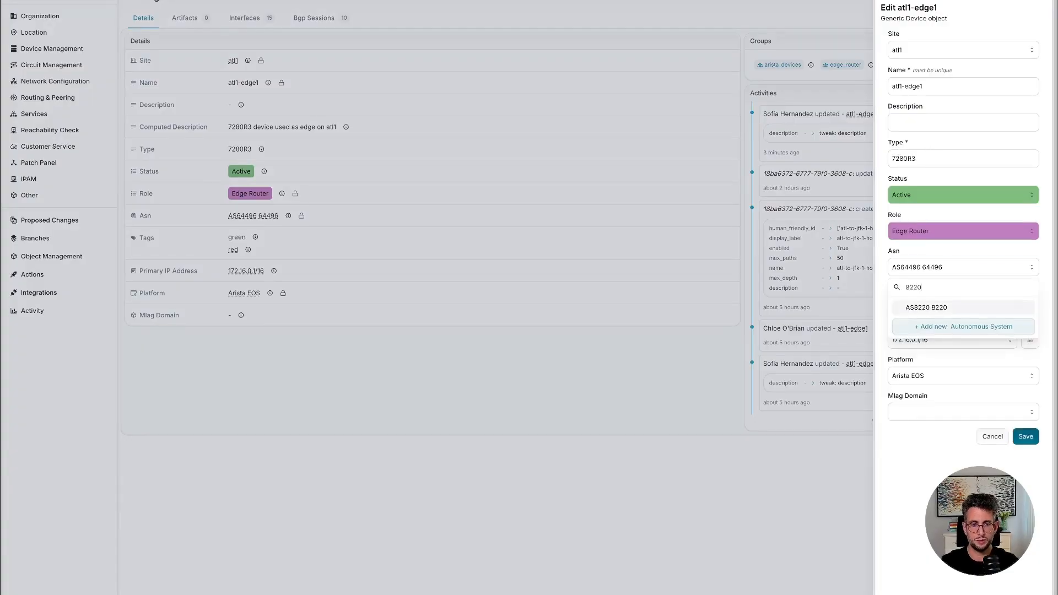
left_click(963, 307)
left_click(1024, 436)
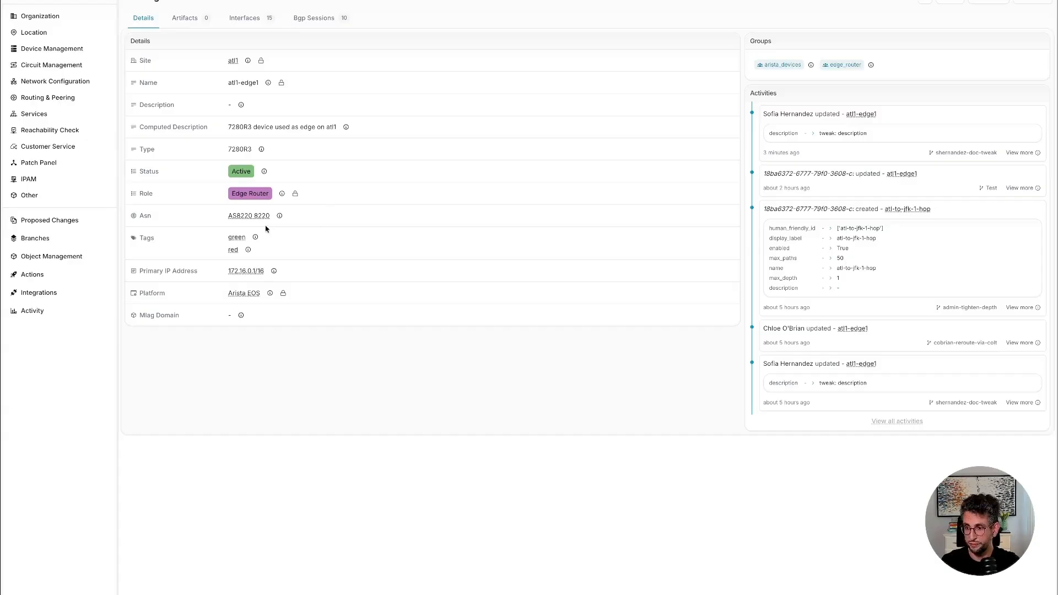
left_click(70, 219)
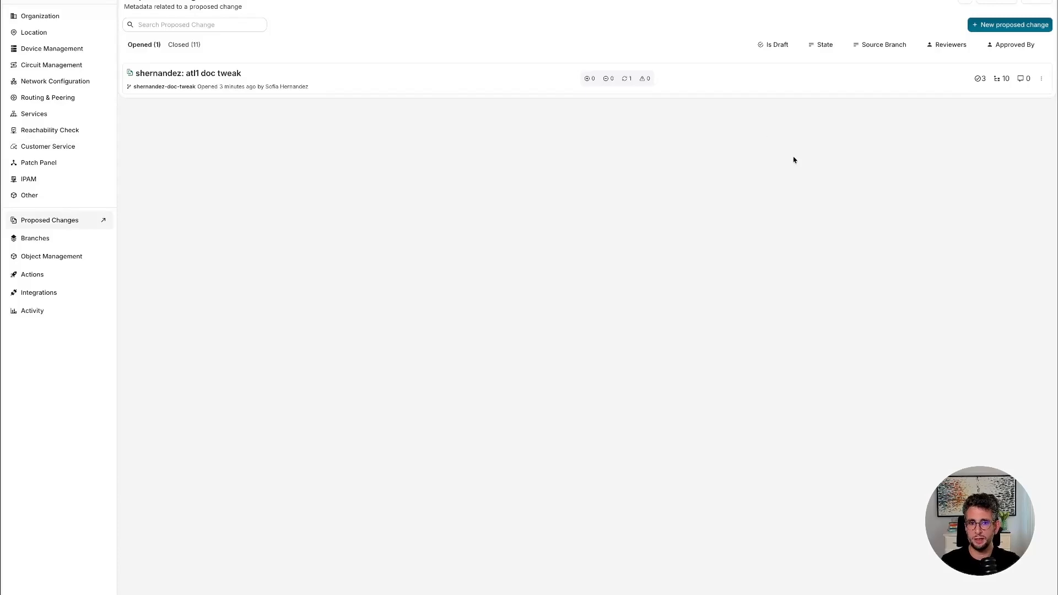
left_click(1009, 26)
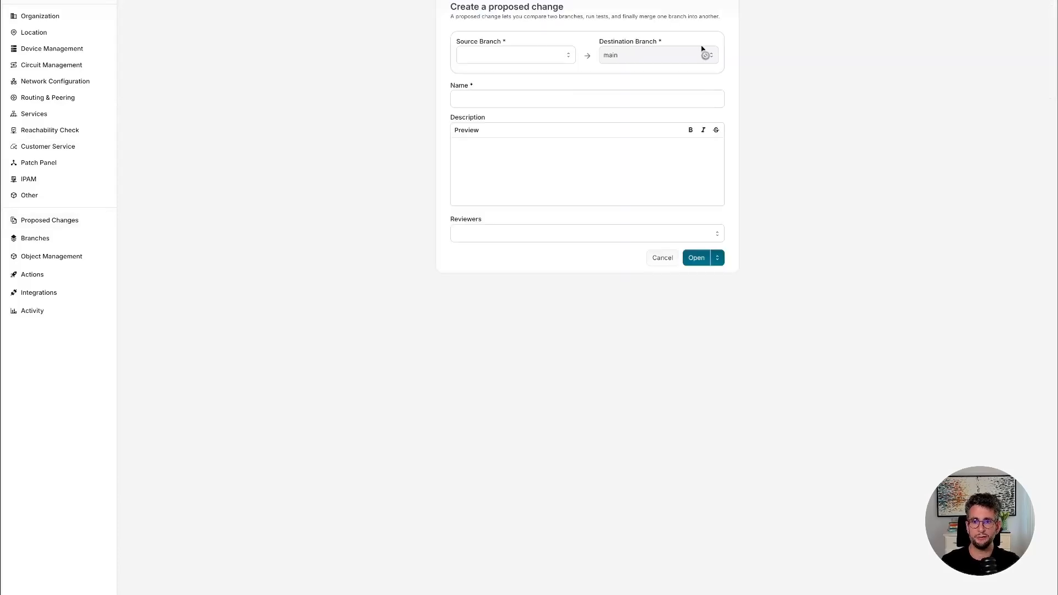
left_click(523, 55)
left_click(515, 96)
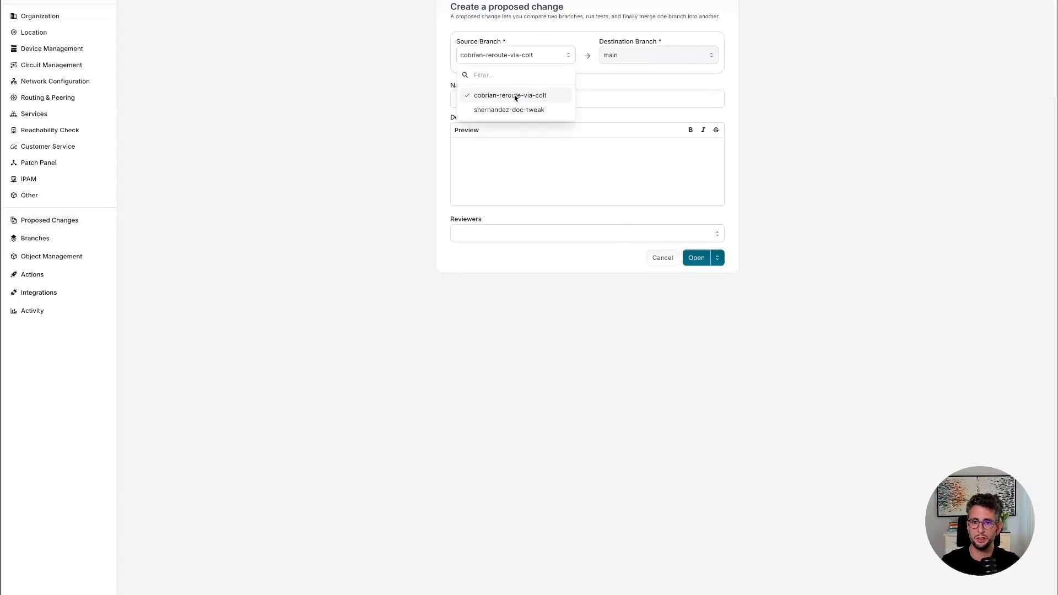
left_click(612, 101)
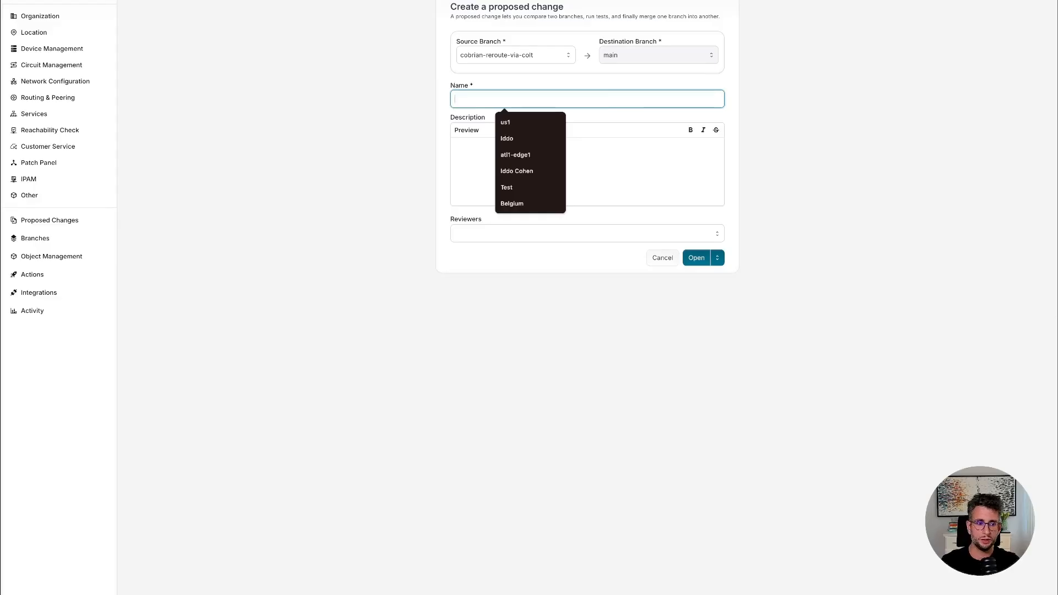
left_click(793, 165)
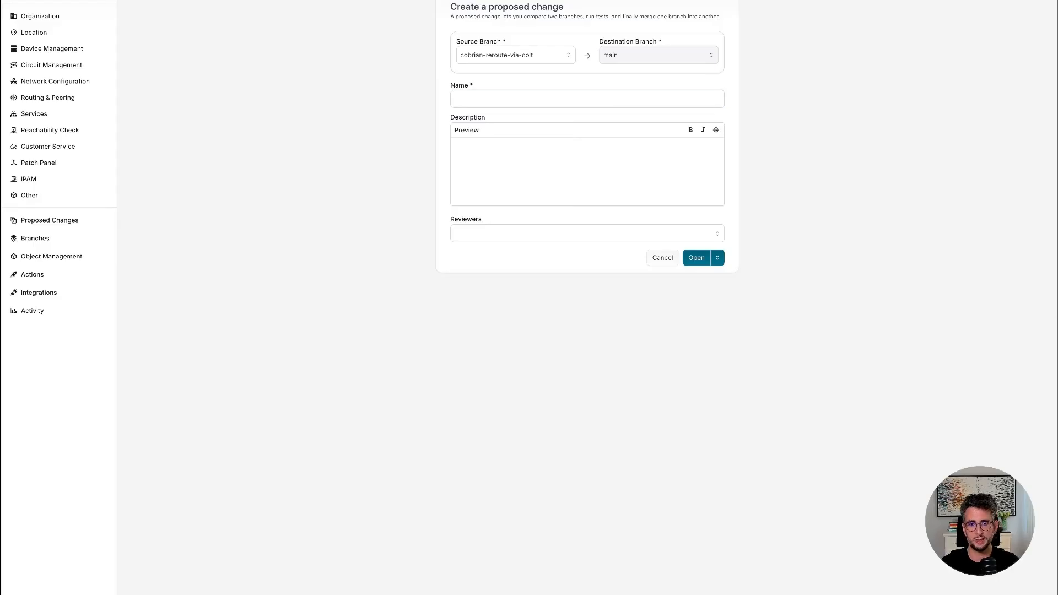
left_click(510, 94)
key("ctrl+v")
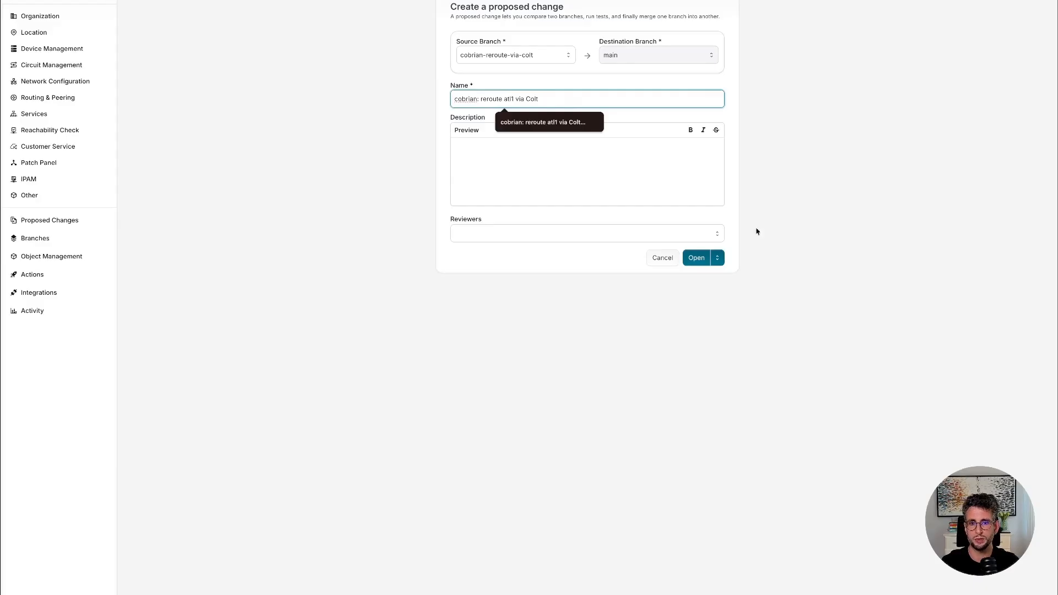
left_click(697, 257)
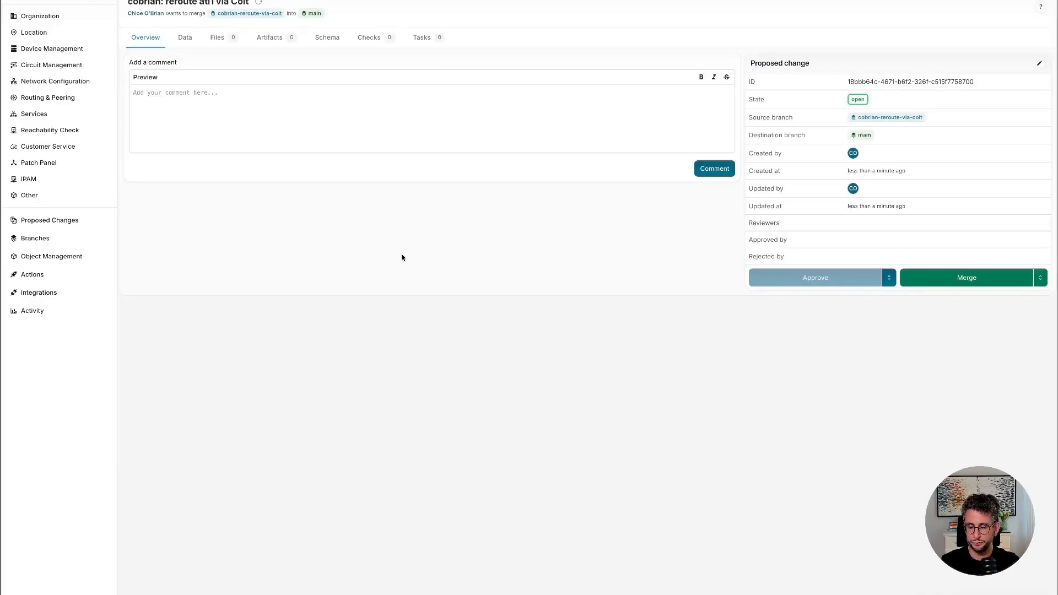
Review the proposed change's data diff for atl1-edge1, and expand the messages of both reachability_assertion results.
left_click(184, 38)
left_click(178, 105)
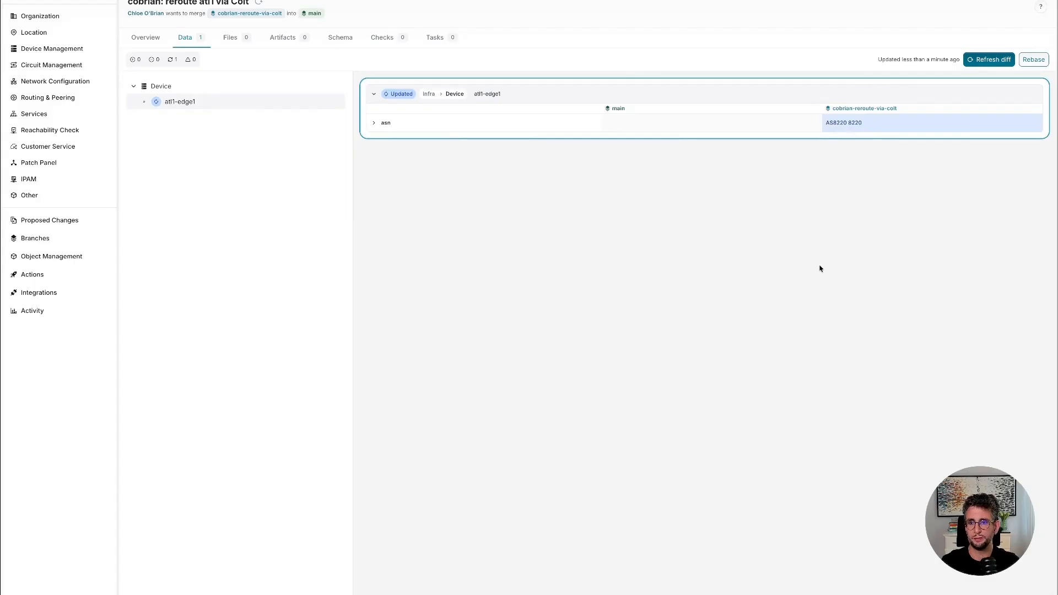
left_click(384, 38)
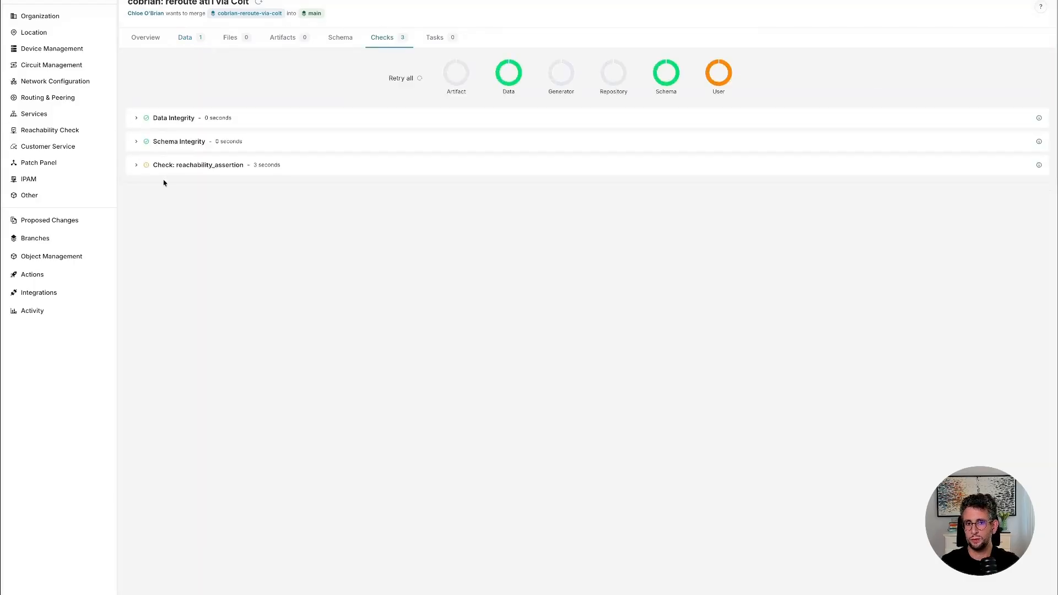
left_click(136, 165)
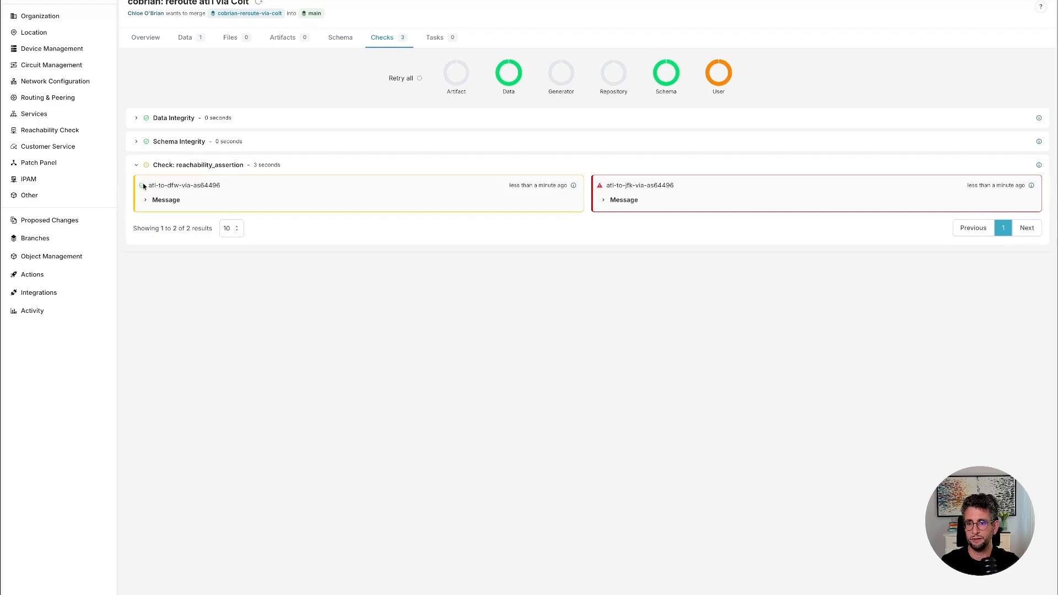
left_click(144, 199)
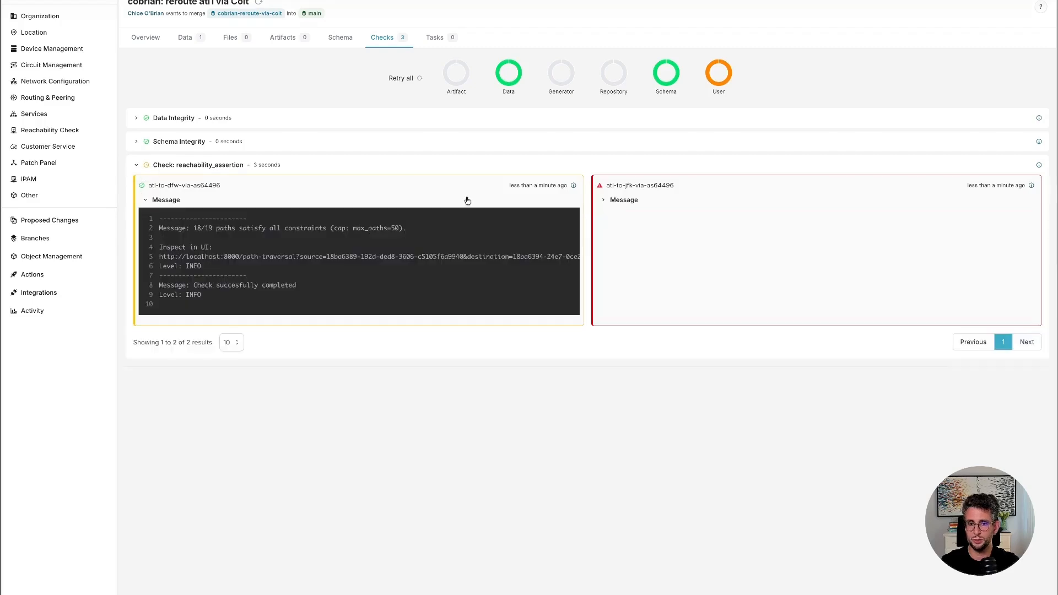
left_click(603, 202)
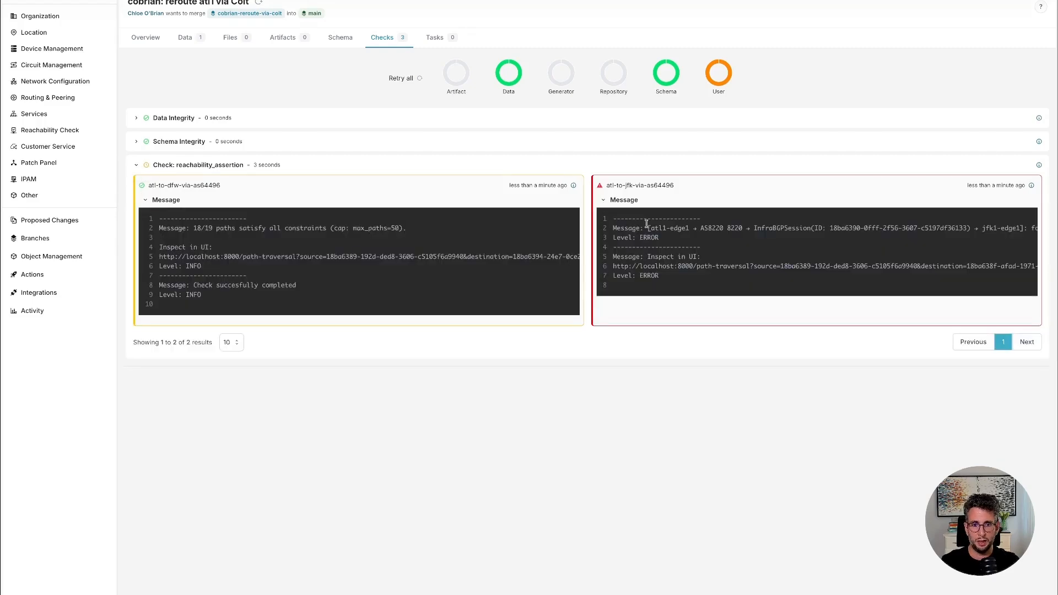
Read the full atl-to-jfk-via-as64496 message, examining each hop from atl1-edge1 to jfk1-edge1 and the stated rule violation.
left_click_drag(651, 228, 684, 230)
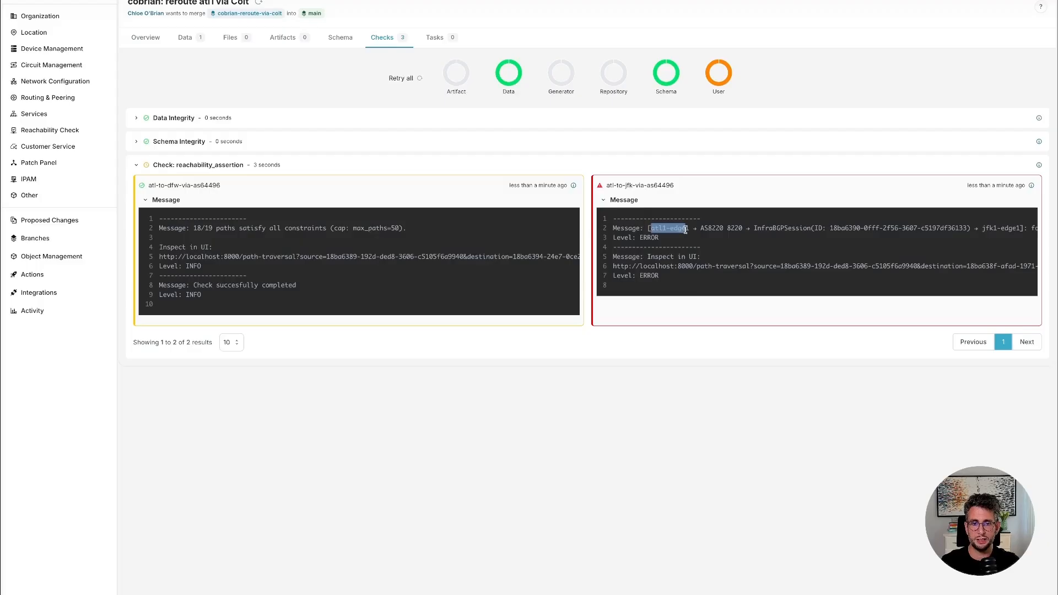
left_click(698, 247)
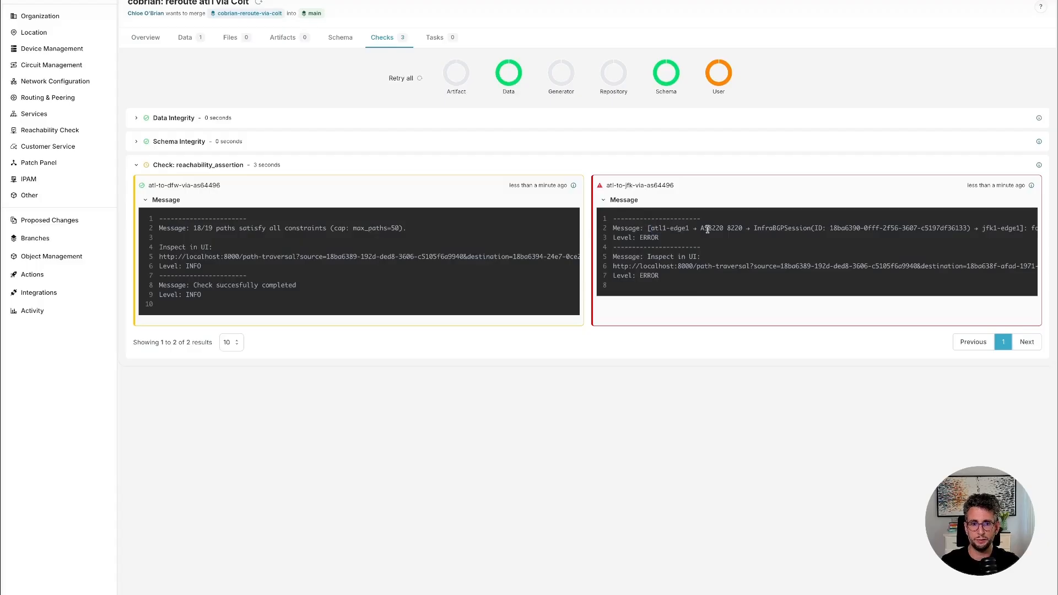
left_click_drag(699, 228, 745, 229)
scroll(810, 228, "right", 4)
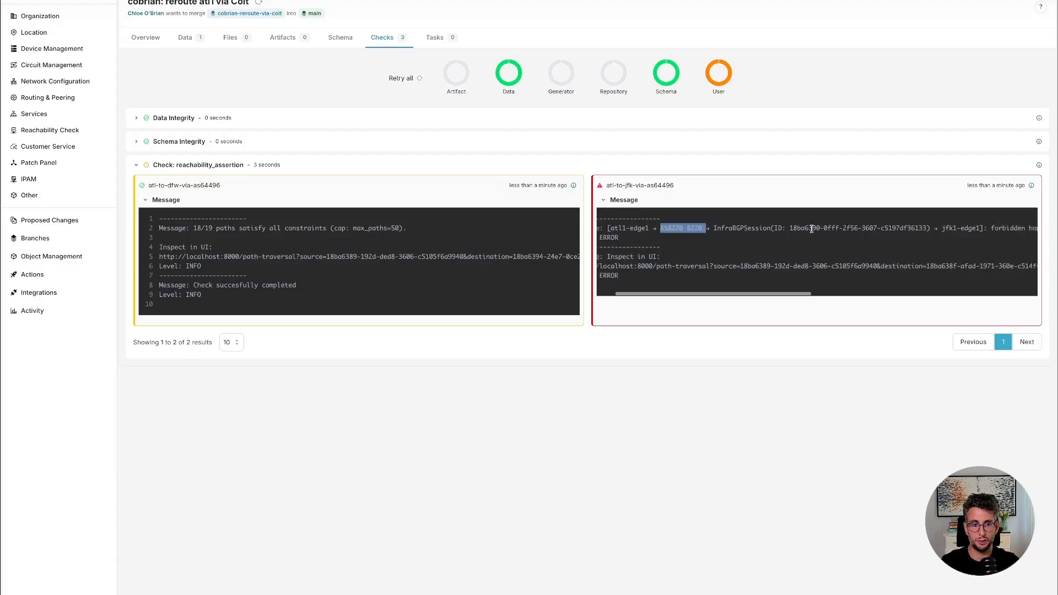
left_click_drag(871, 228, 879, 228)
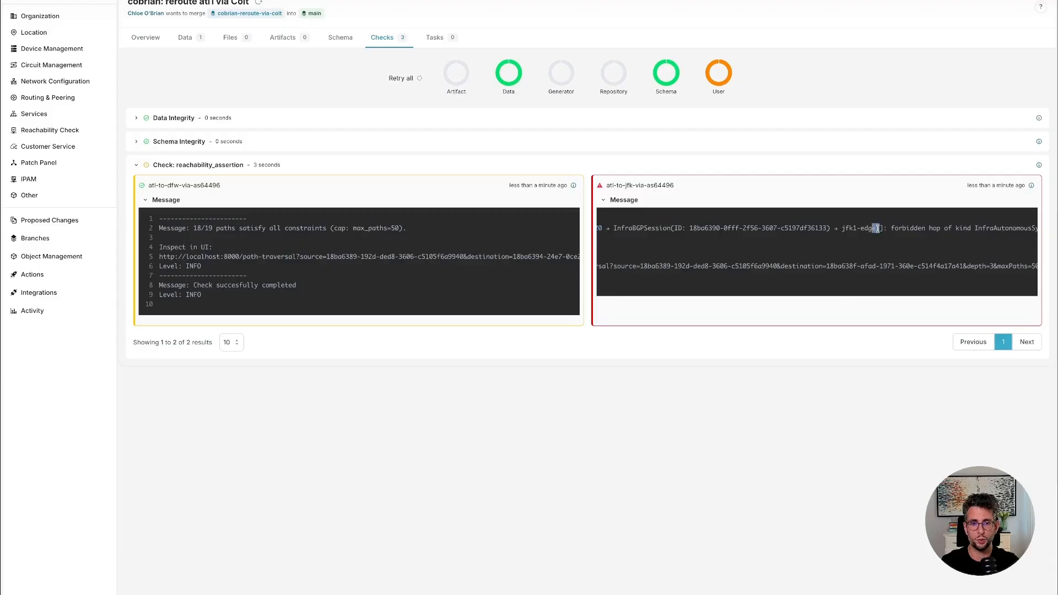
scroll(877, 228, "right", 2)
scroll(877, 228, "left", 6)
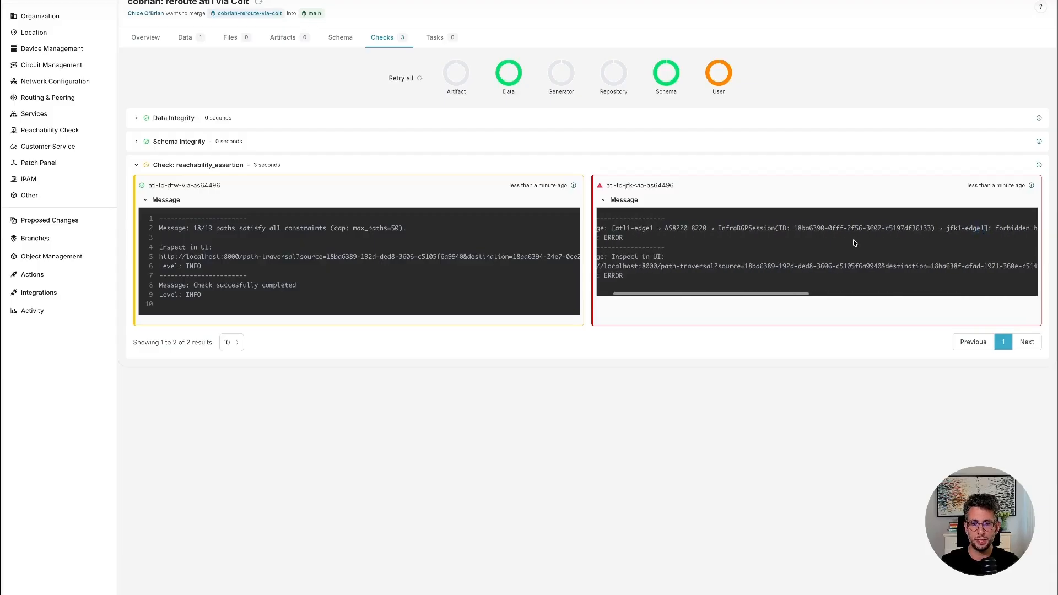
scroll(855, 239, "left", 2)
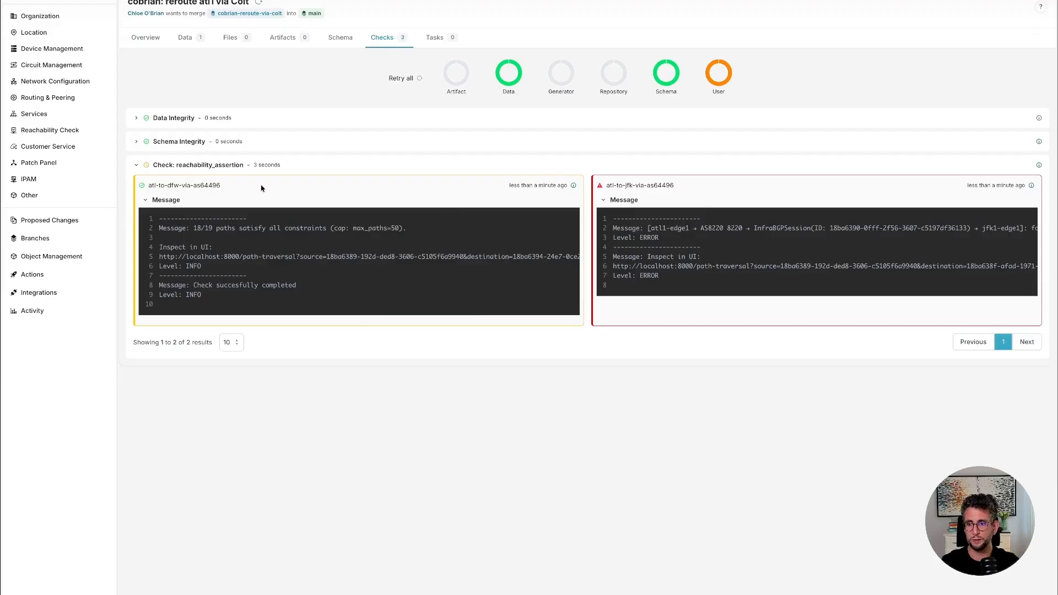
Reload the proposed change's checks and expand both reachability_assertion result messages again.
left_click(337, 38)
left_click(397, 39)
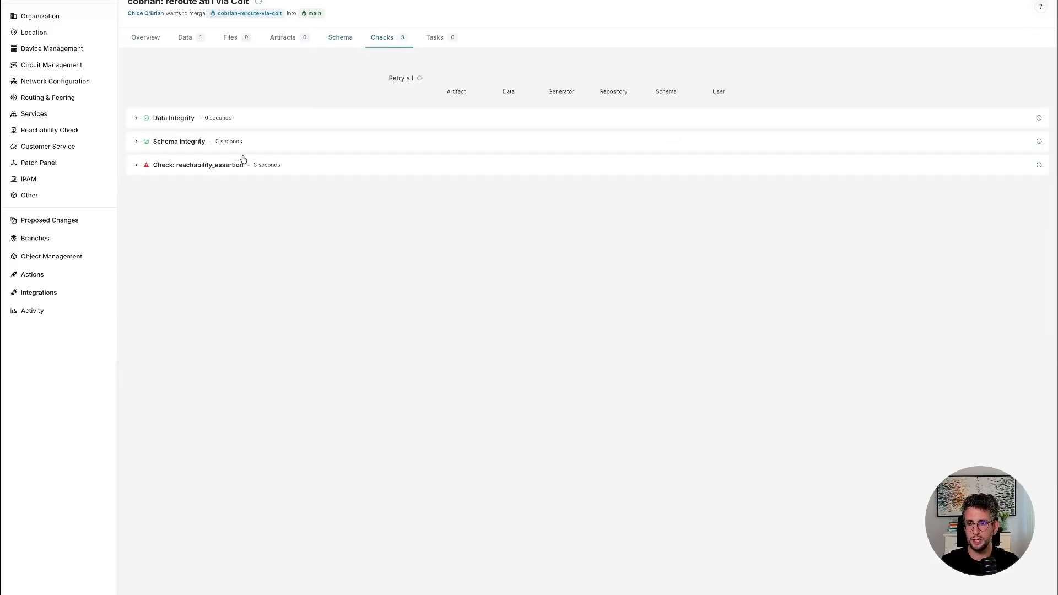
left_click(136, 165)
mouse_move(268, 153)
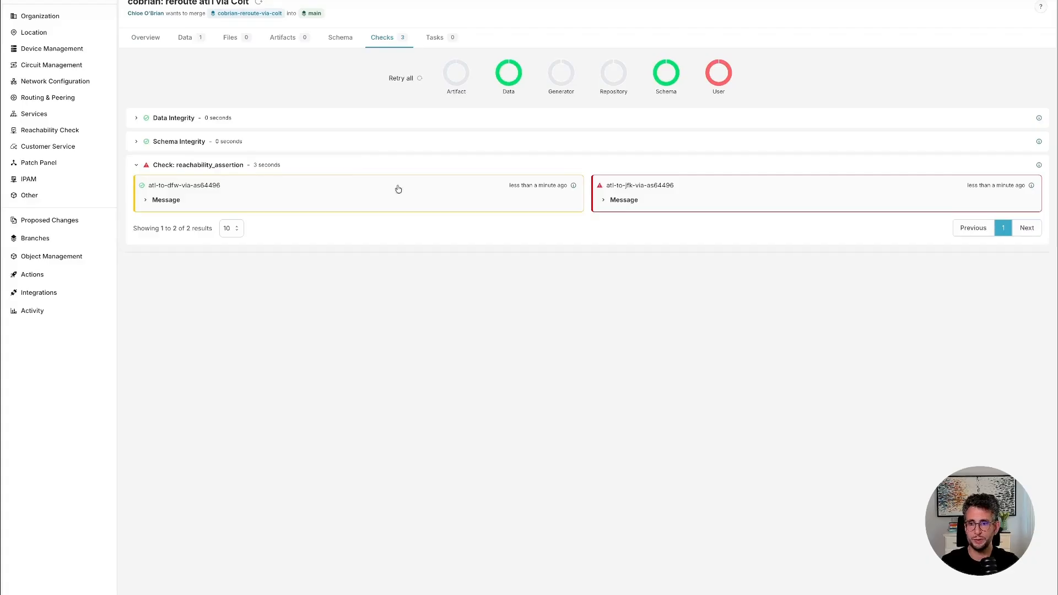
left_click(603, 201)
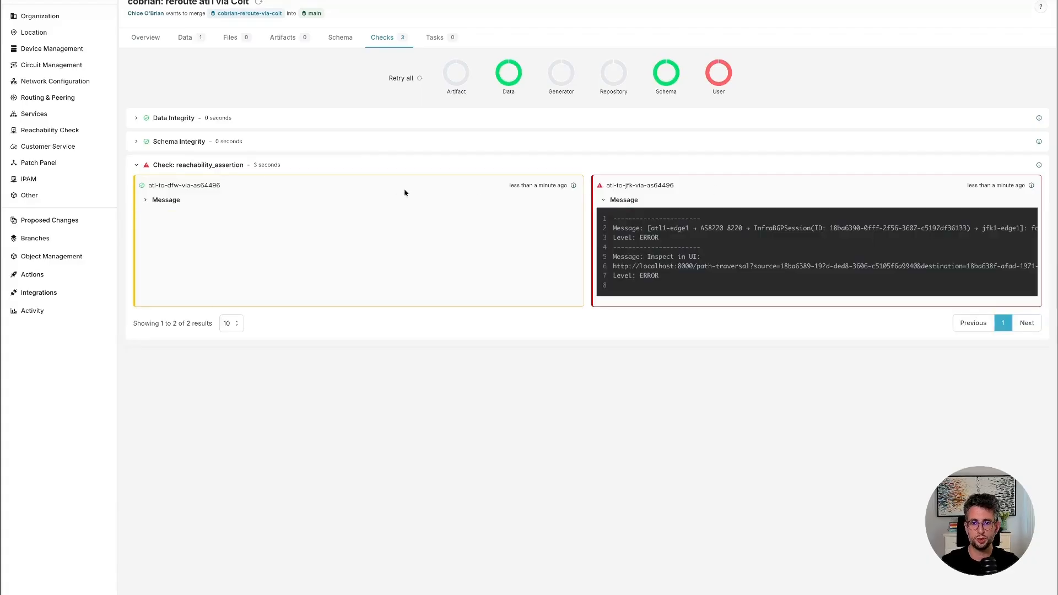
left_click(145, 200)
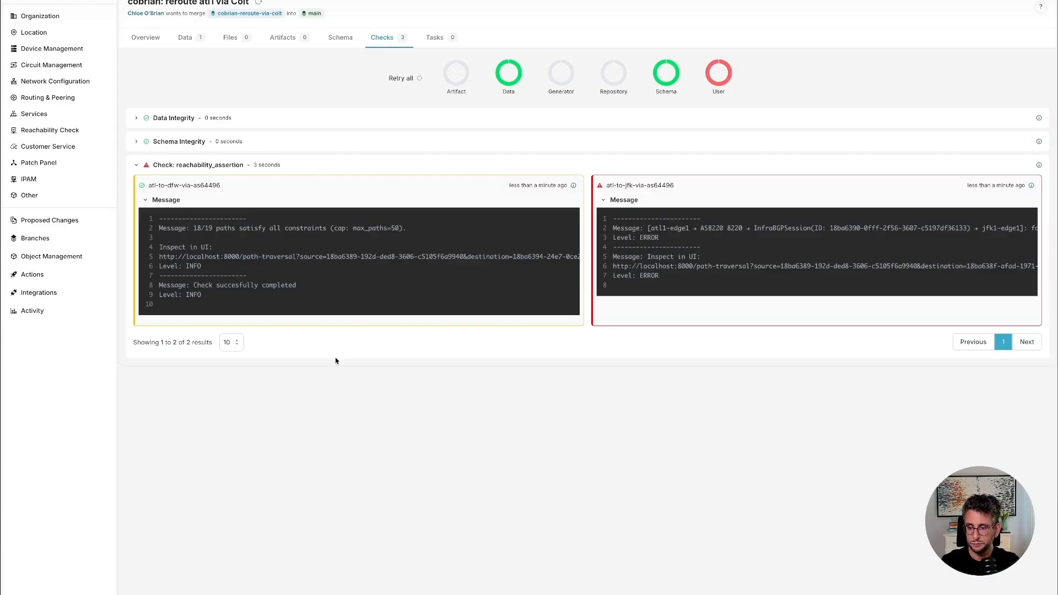
Log out, log back in as admin with the account password, and open the reachability rules list.
left_click(58, 594)
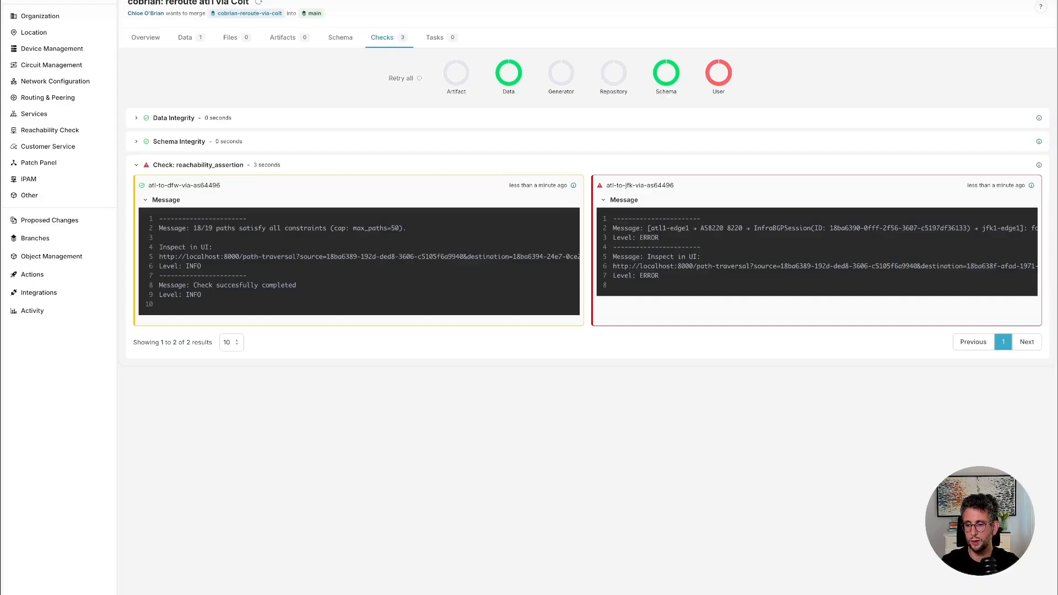
type("admin")
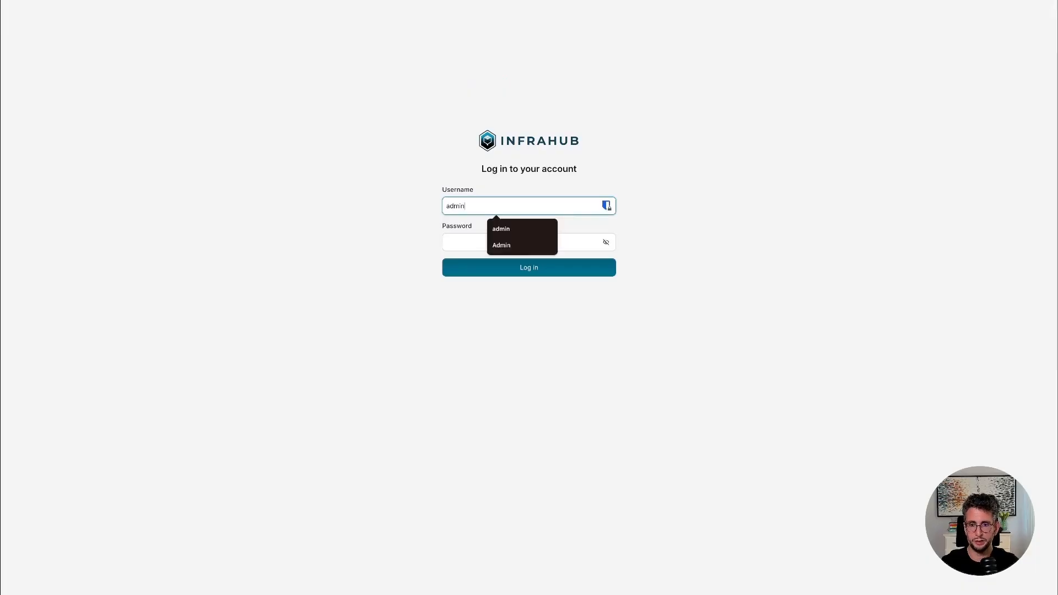
key("Tab")
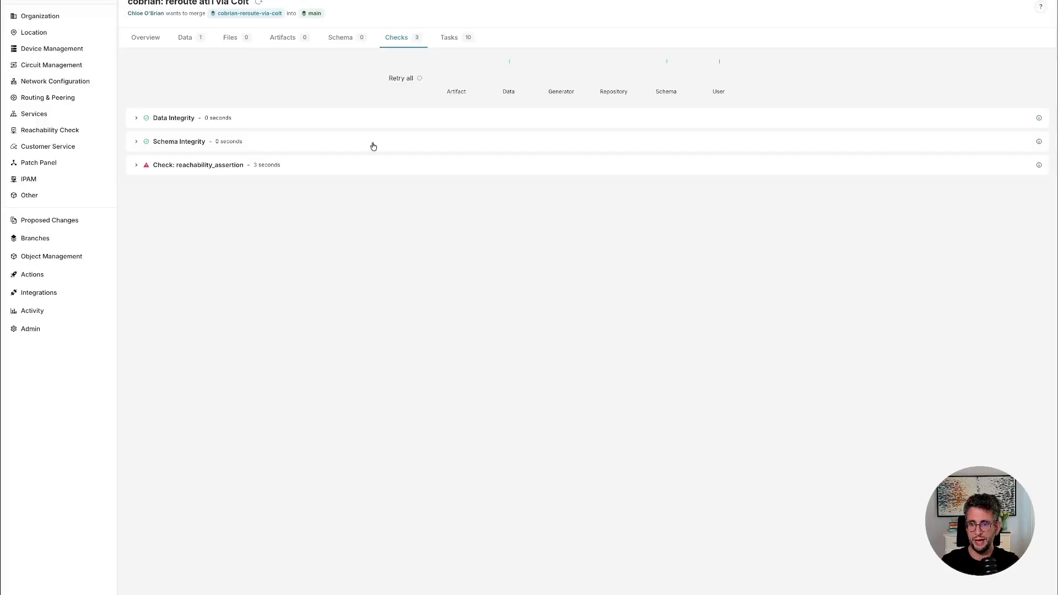
left_click(49, 130)
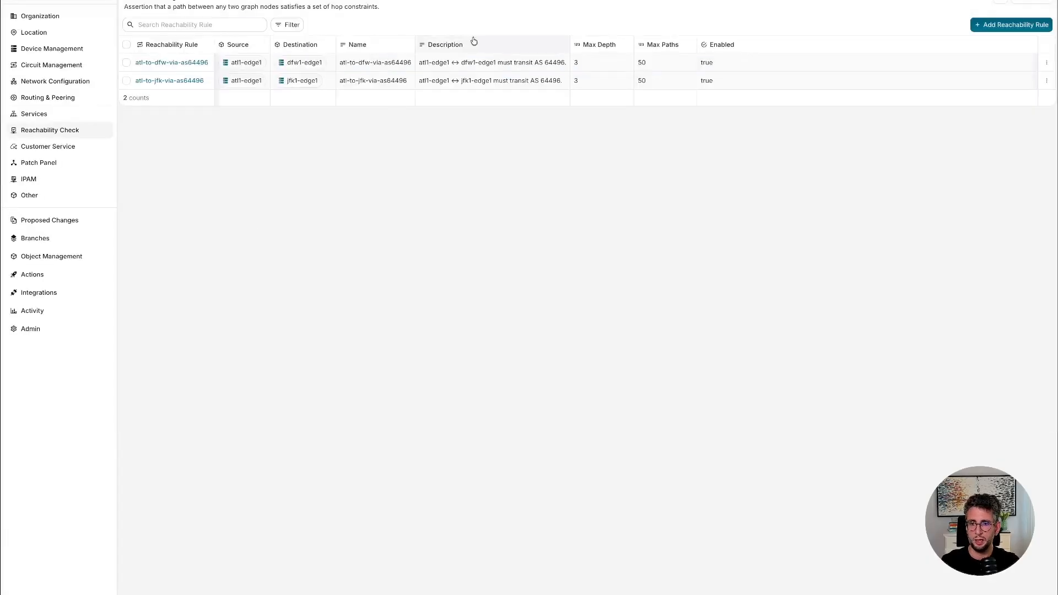
Create a new branch named admin-tighten-depth.
left_click(198, 1)
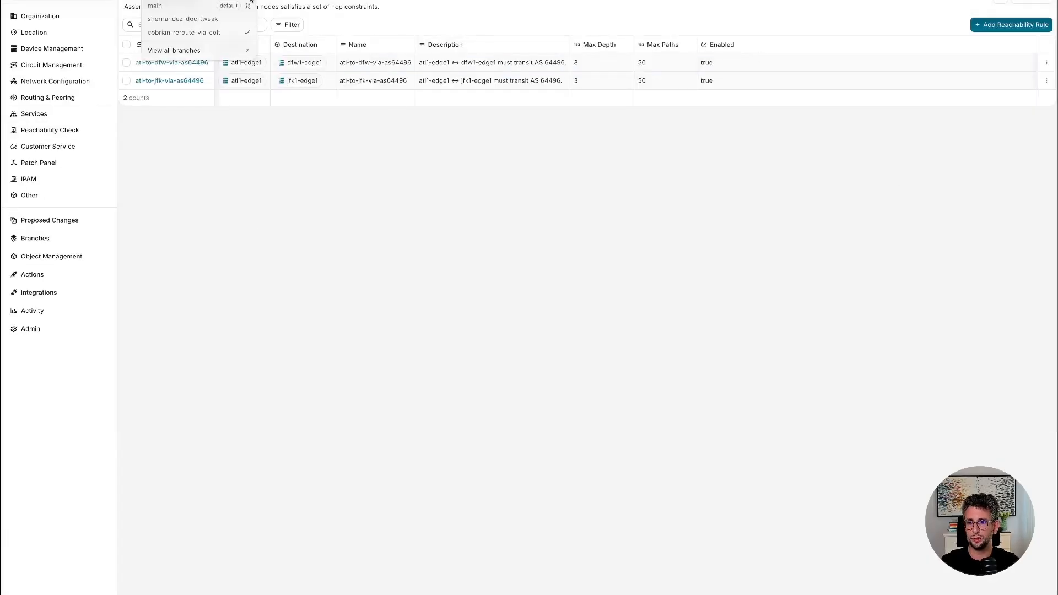
left_click(246, 1)
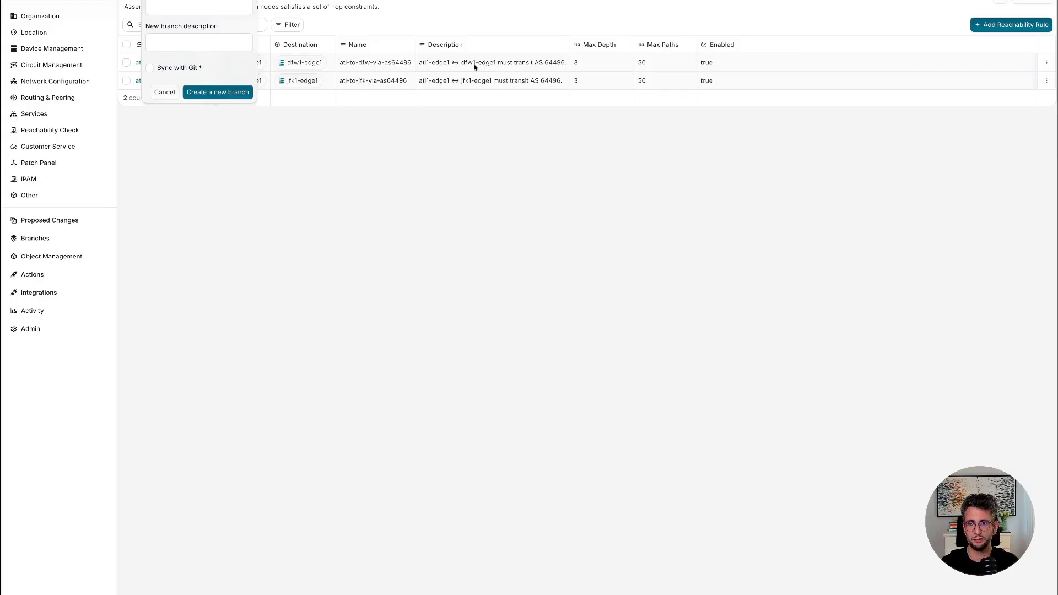
left_click(218, 93)
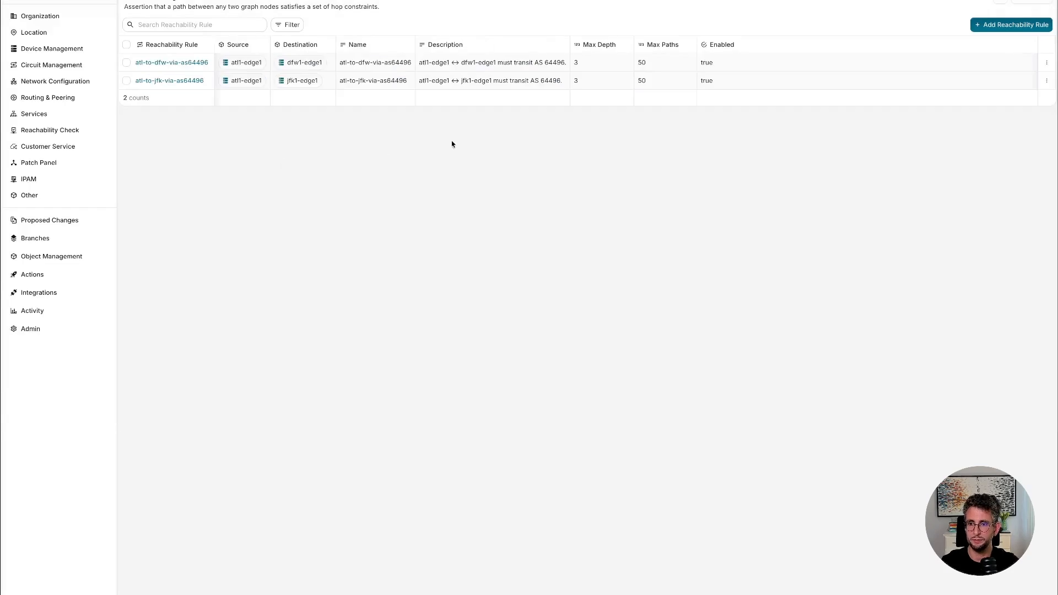
Start a new reachability rule with a source of kind Device, choosing atl1-edge1.
left_click(996, 26)
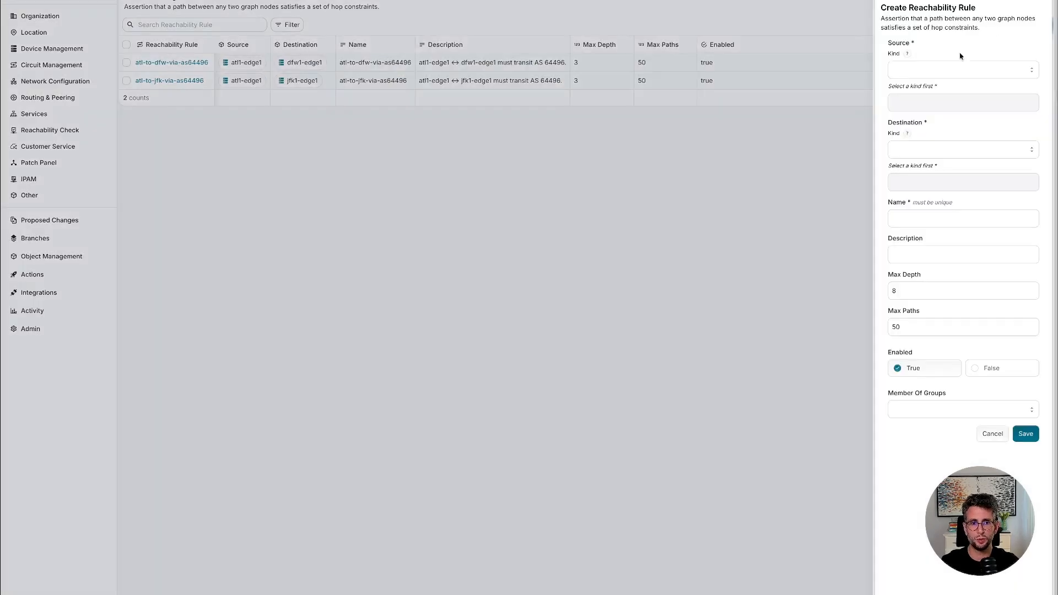
left_click(943, 72)
type("device")
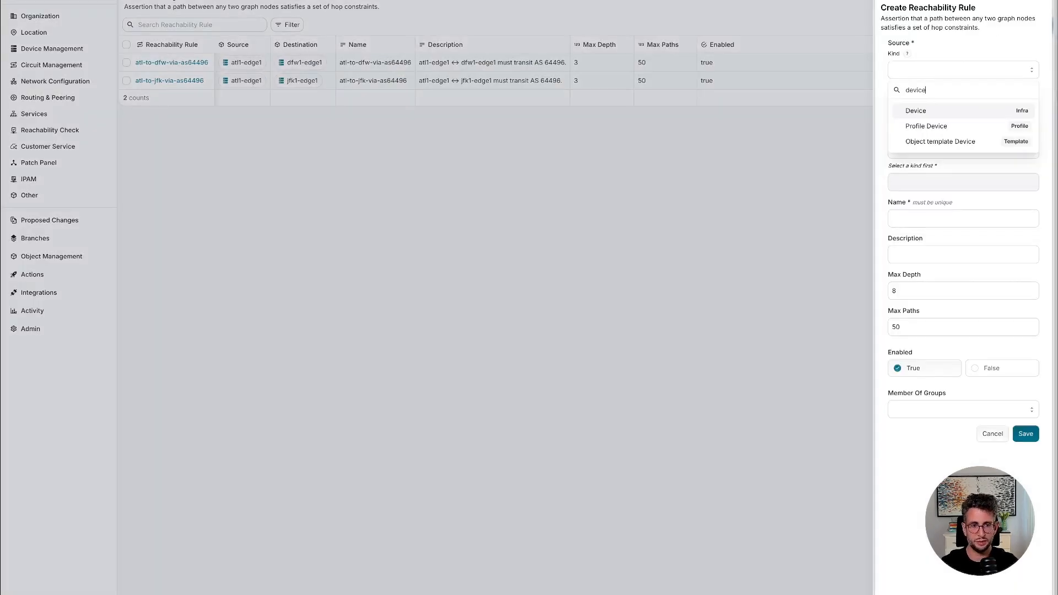
left_click(929, 113)
left_click(927, 105)
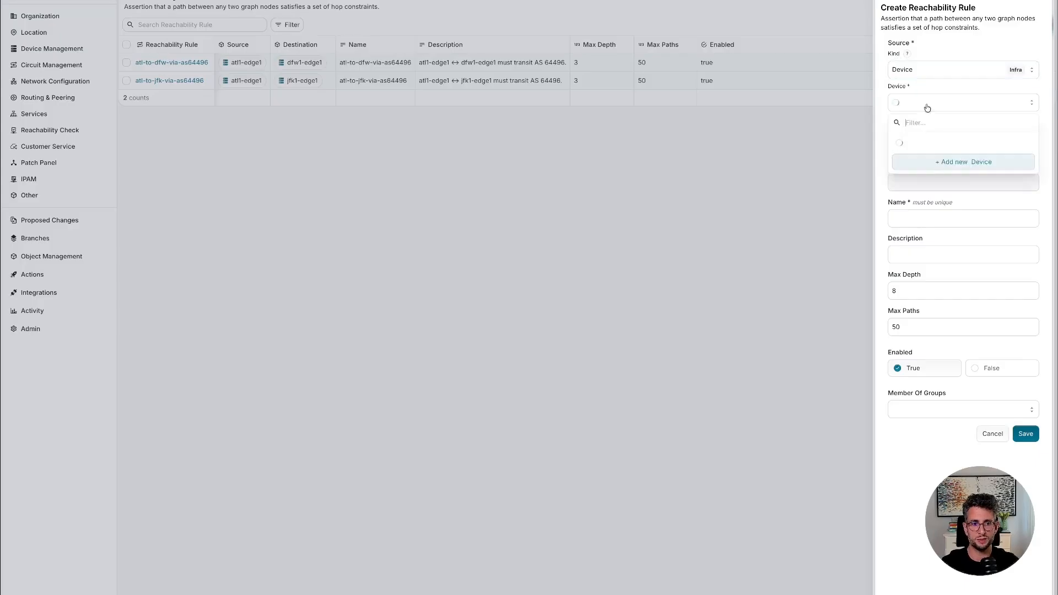
left_click(931, 171)
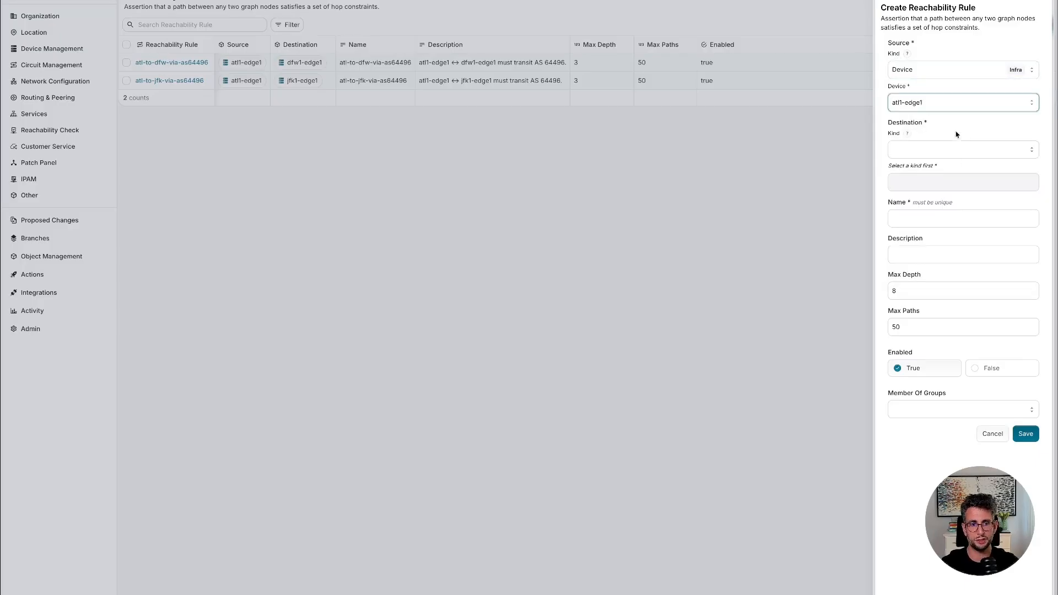
Set the new rule's destination kind to Device and choose jfk1-edge1 as the destination.
left_click(936, 154)
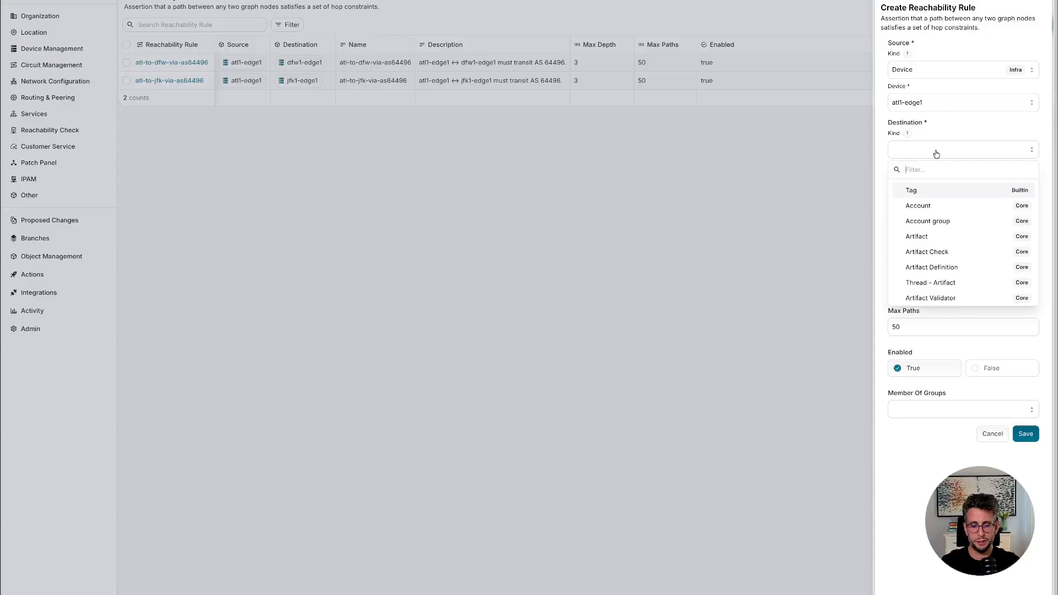
type("dev")
left_click(916, 190)
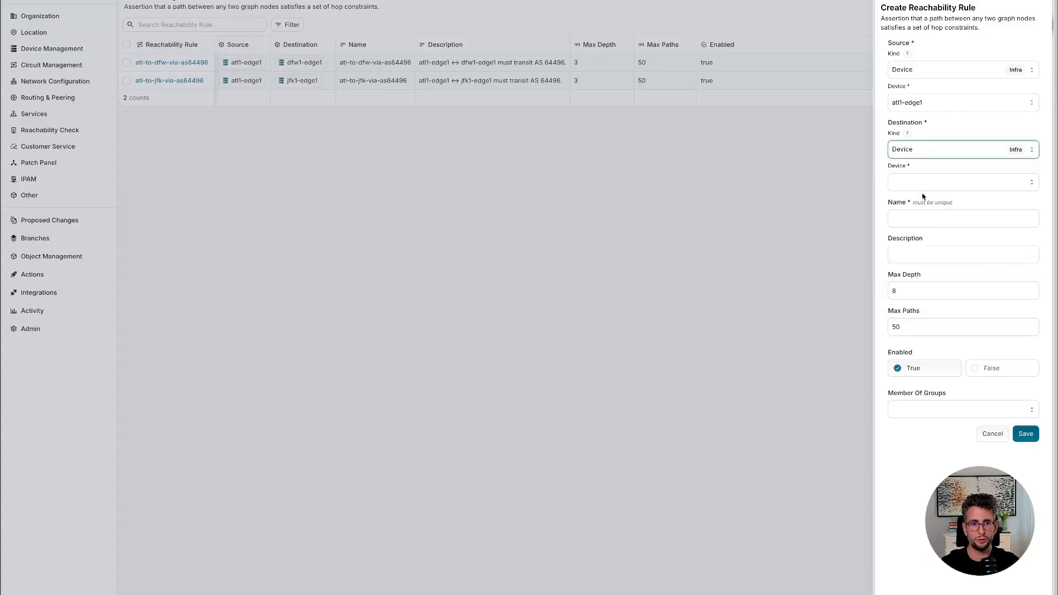
left_click(922, 184)
type("jfk")
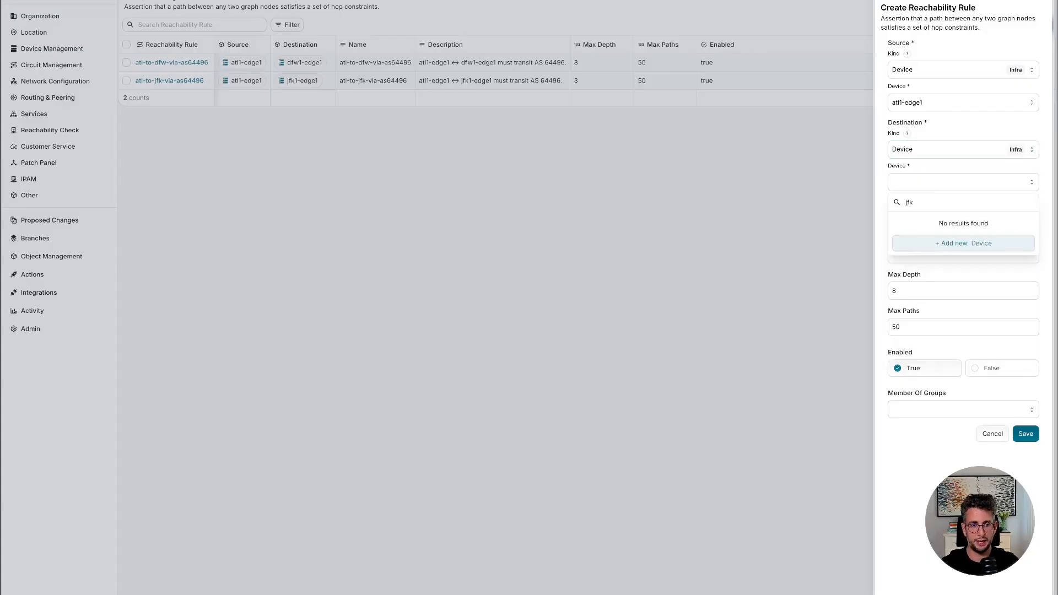
left_click(929, 252)
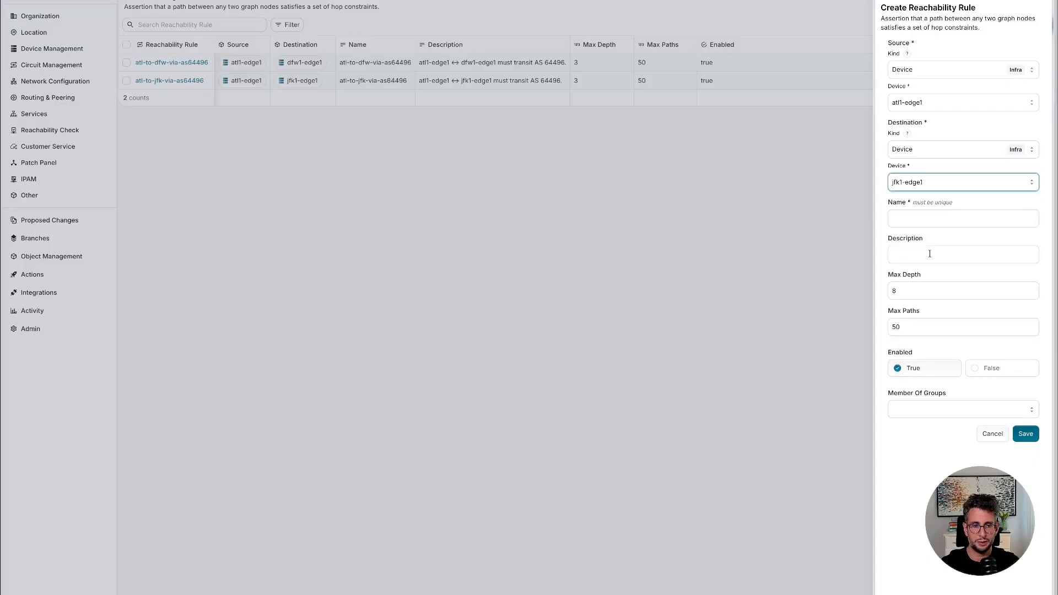
Name the new reachability rule atl-to-jfk-via-hope-count-1.
left_click(928, 218)
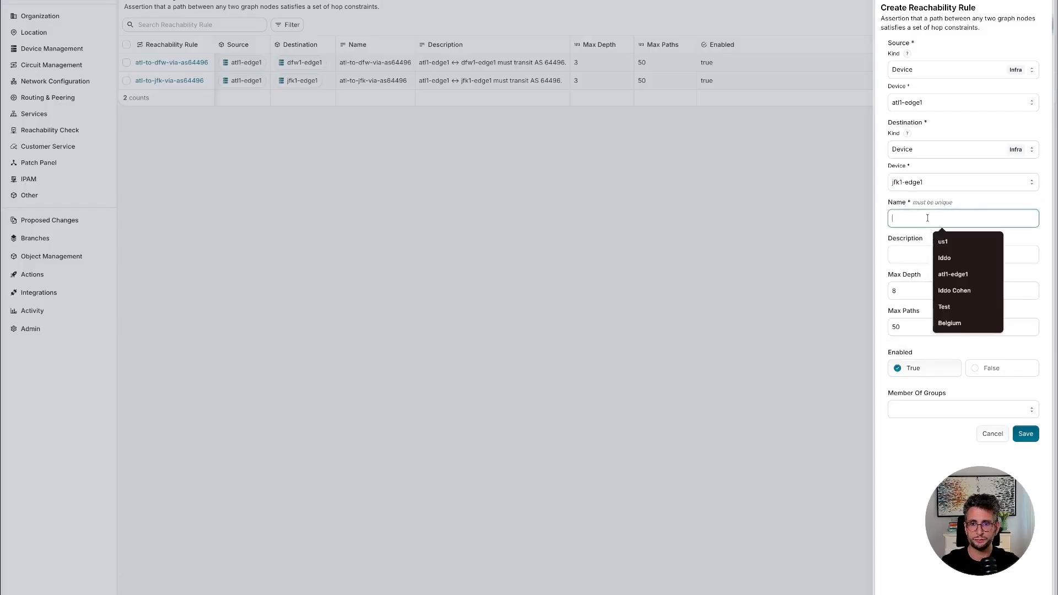
type("atl-")
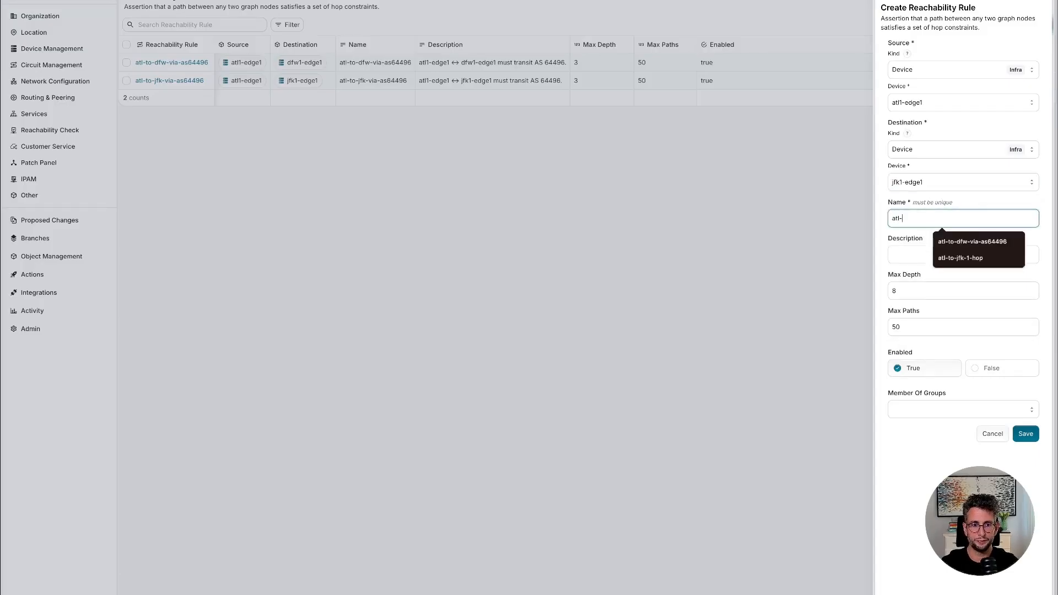
type("to-")
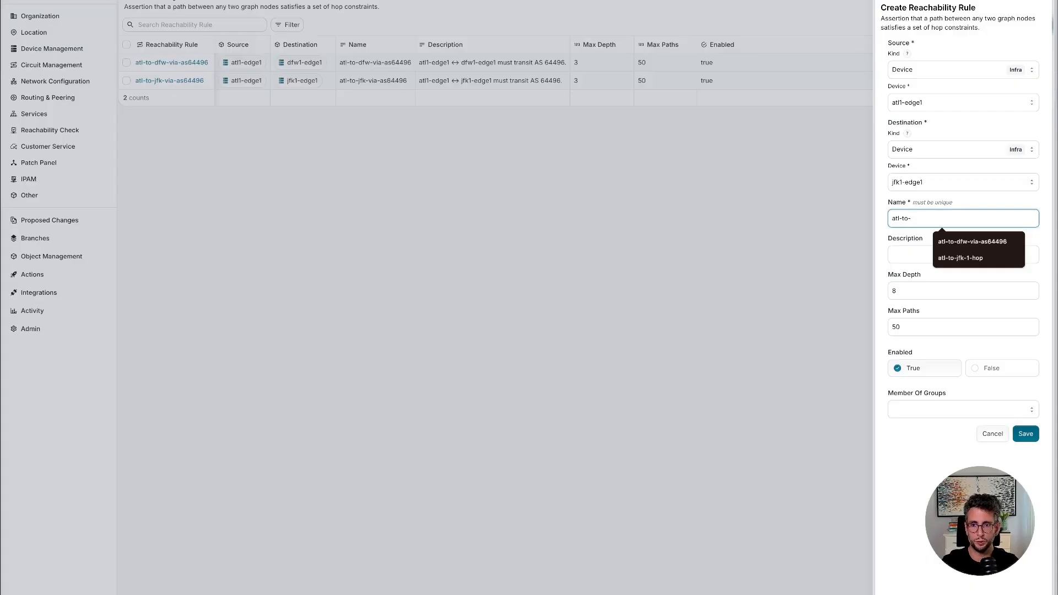
type("jfk-via-")
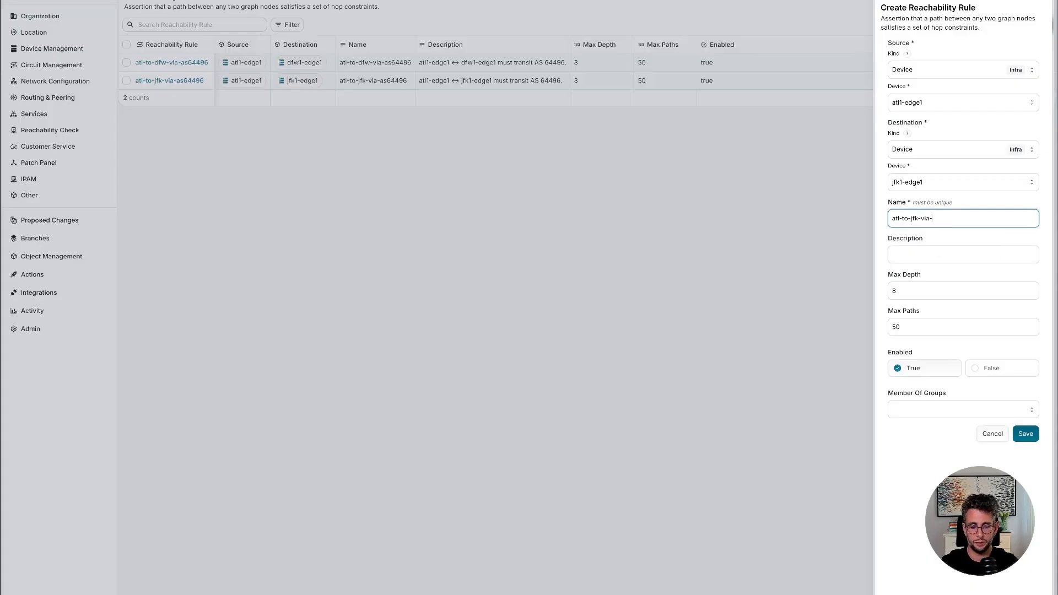
type("hope-cou")
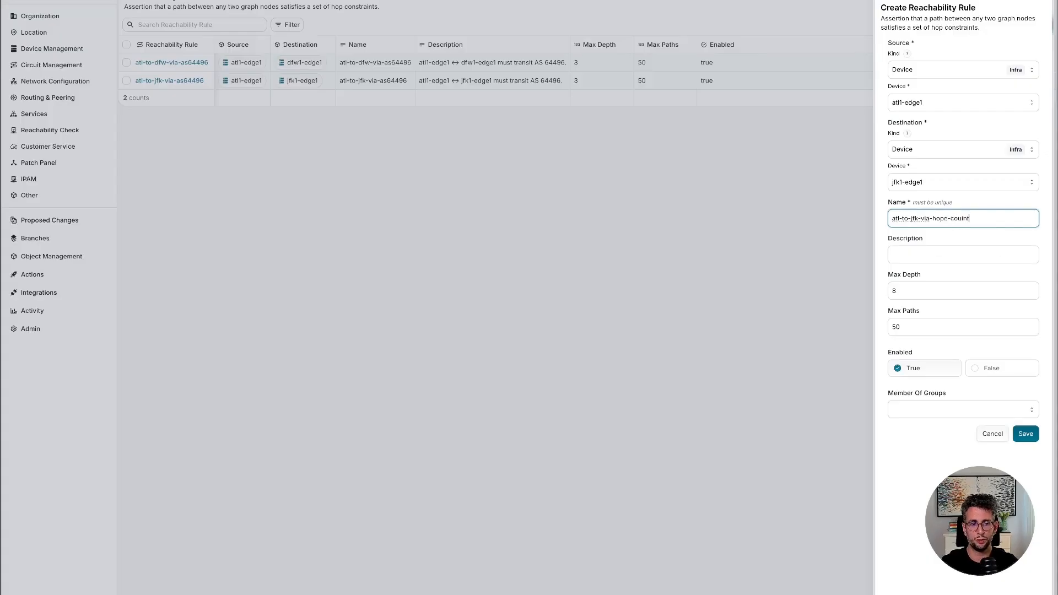
type("nt-1")
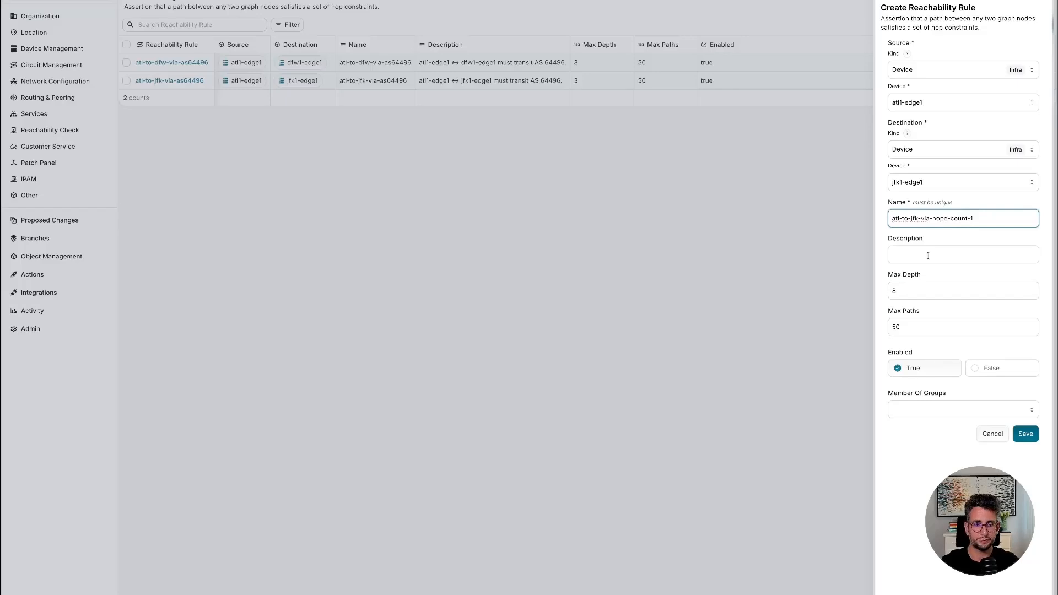
left_click(928, 256)
left_click(981, 213)
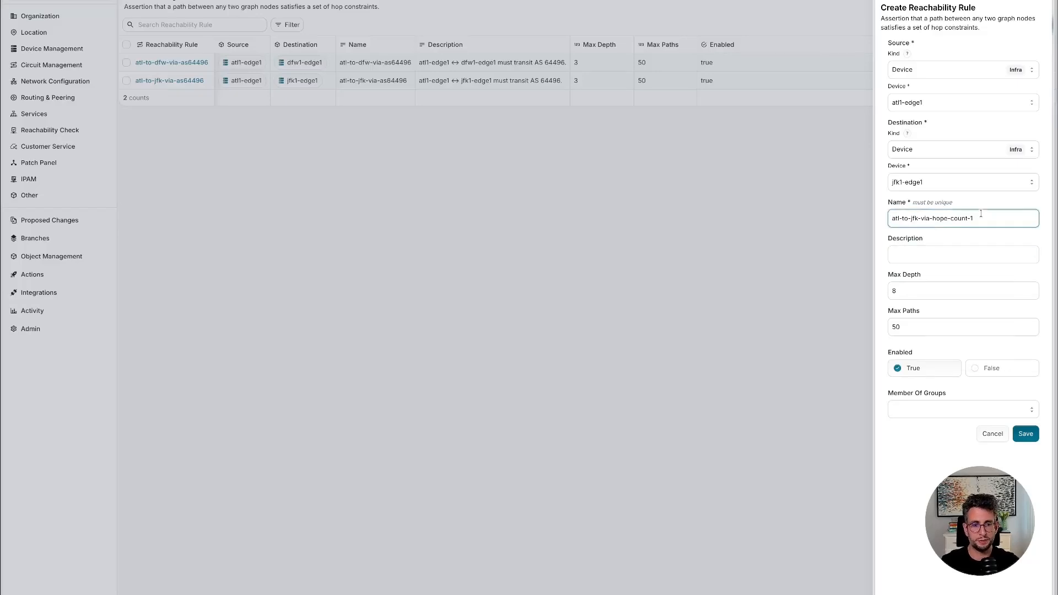
Set the new rule's maximum depth to 1 and save the rule.
left_click(921, 290)
key("BackSpace")
type("1")
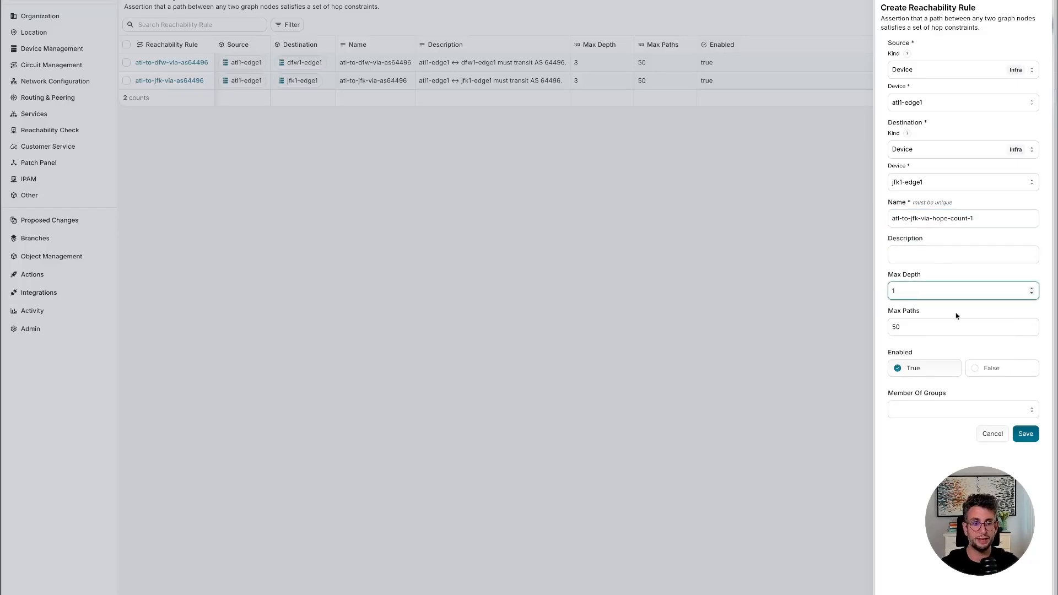
left_click(1024, 434)
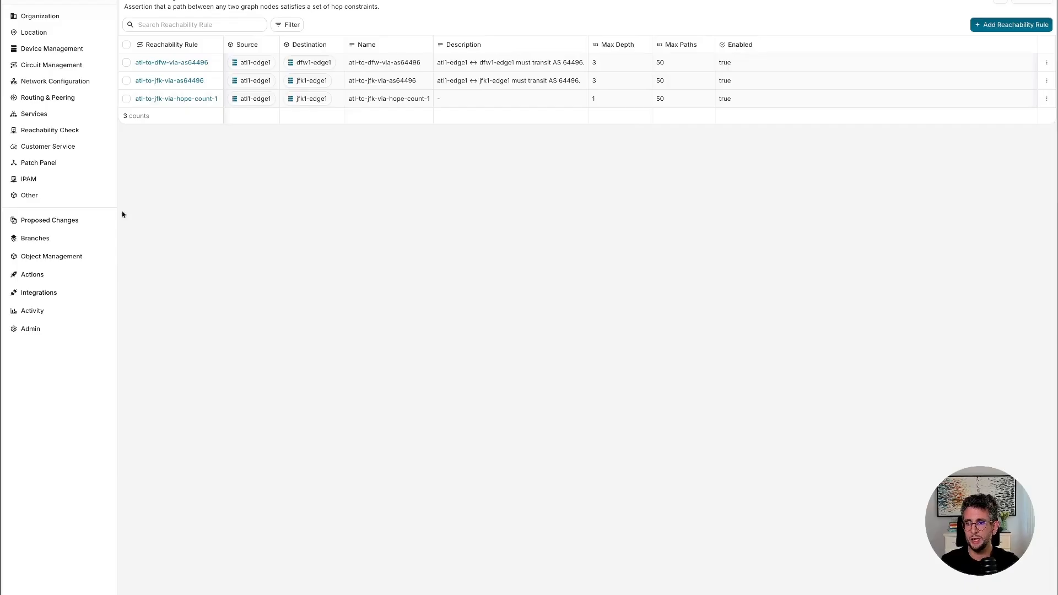
Open a proposed change from admin-tighten-depth into main, named "admin: tighten atl-to-jfk max_depth 3 → 1".
left_click(63, 220)
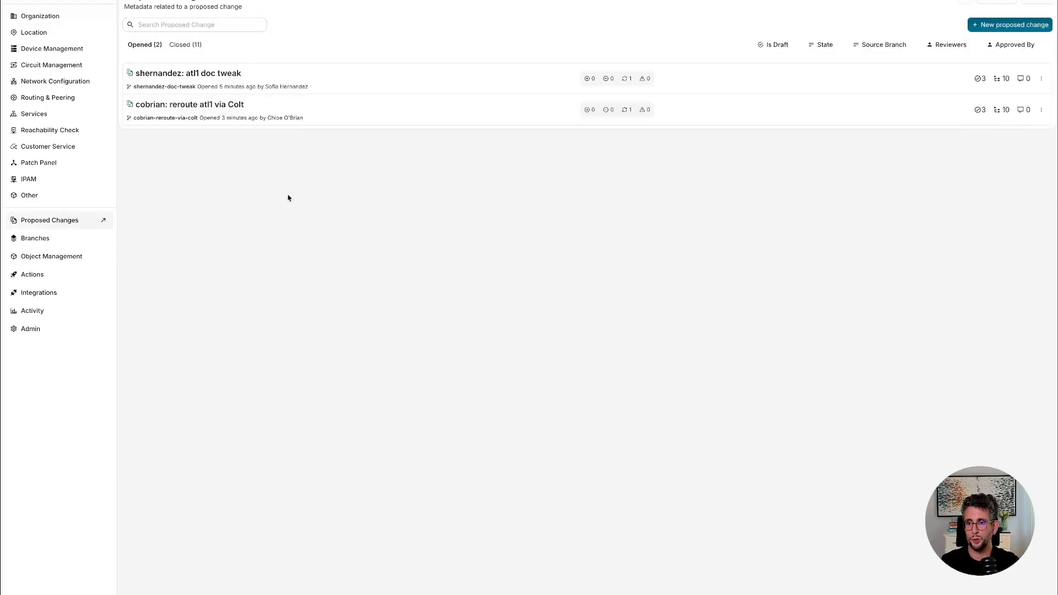
left_click(989, 24)
left_click(524, 50)
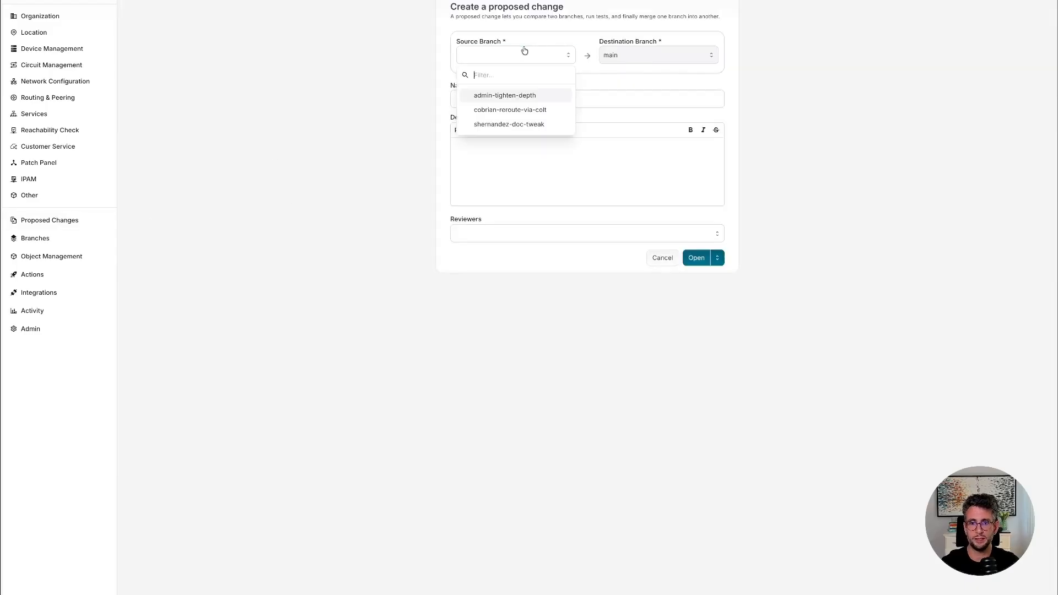
left_click(521, 96)
left_click(632, 92)
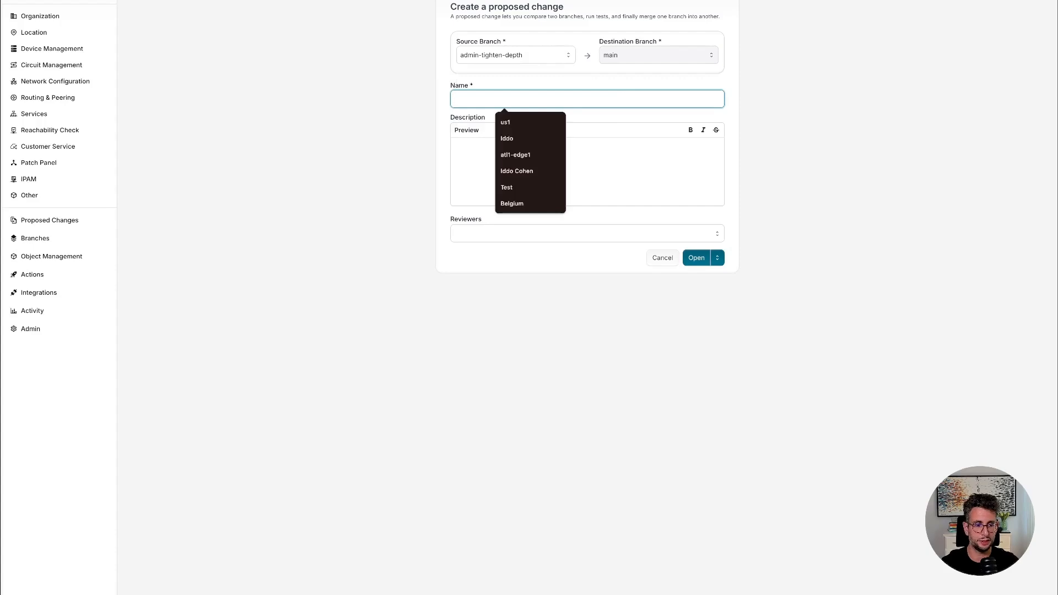
key("super+Tab")
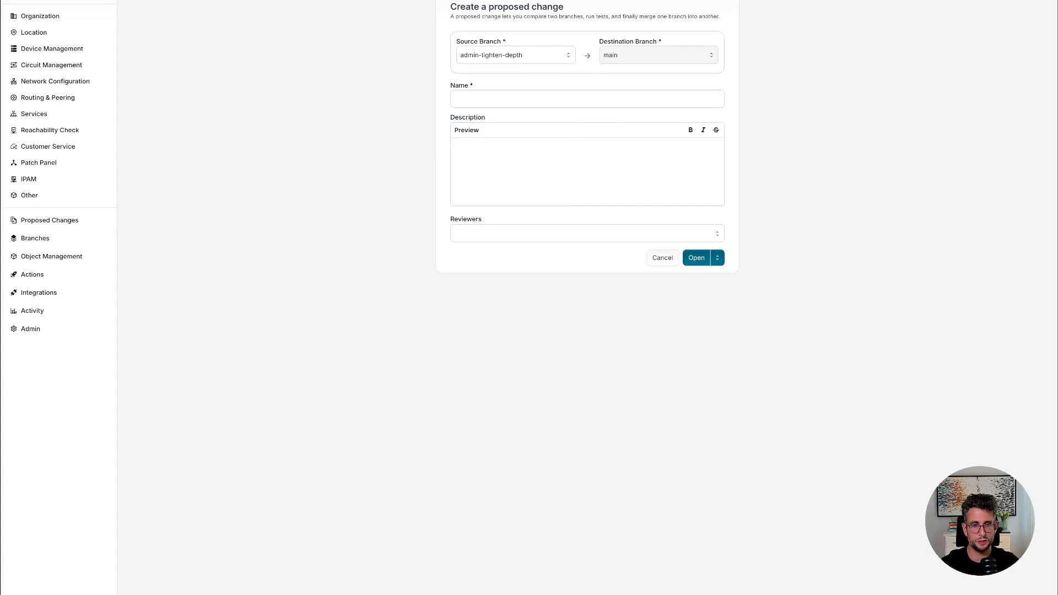
left_click(529, 100)
type("admin: tighten atl-to-jfk max_depth 3 → 1")
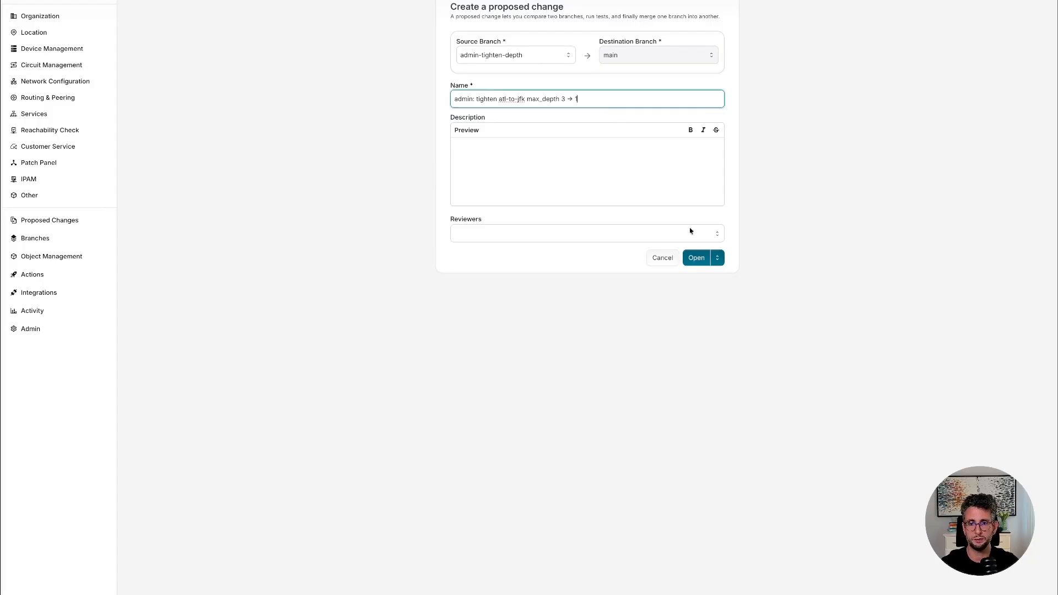
left_click(702, 264)
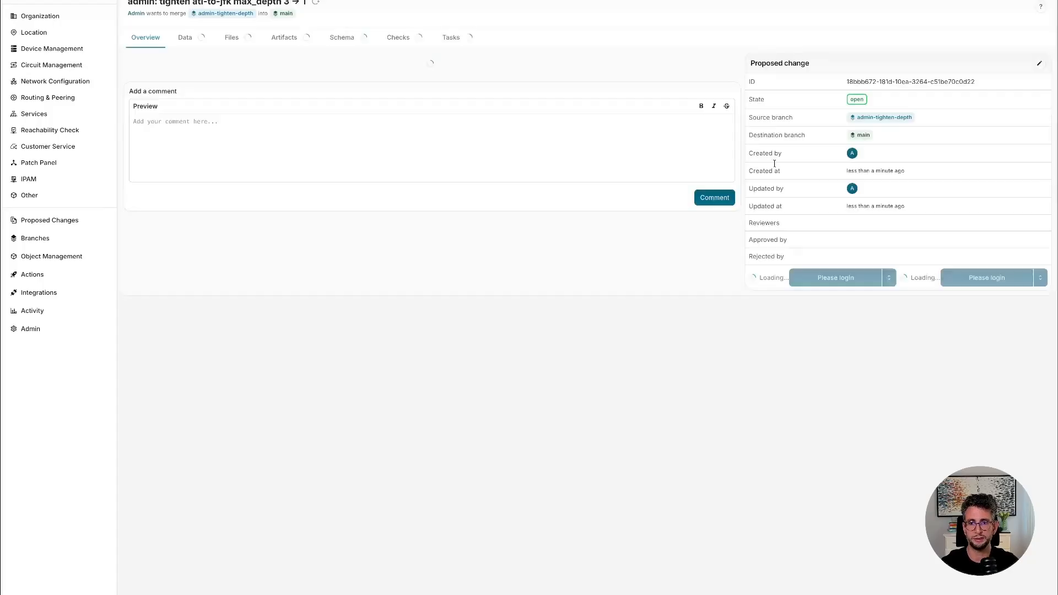
Review the proposed change's data diff for atl-to-jfk-via-hope-count-1, and expand the reachability_assertion check.
left_click(181, 42)
left_click(189, 101)
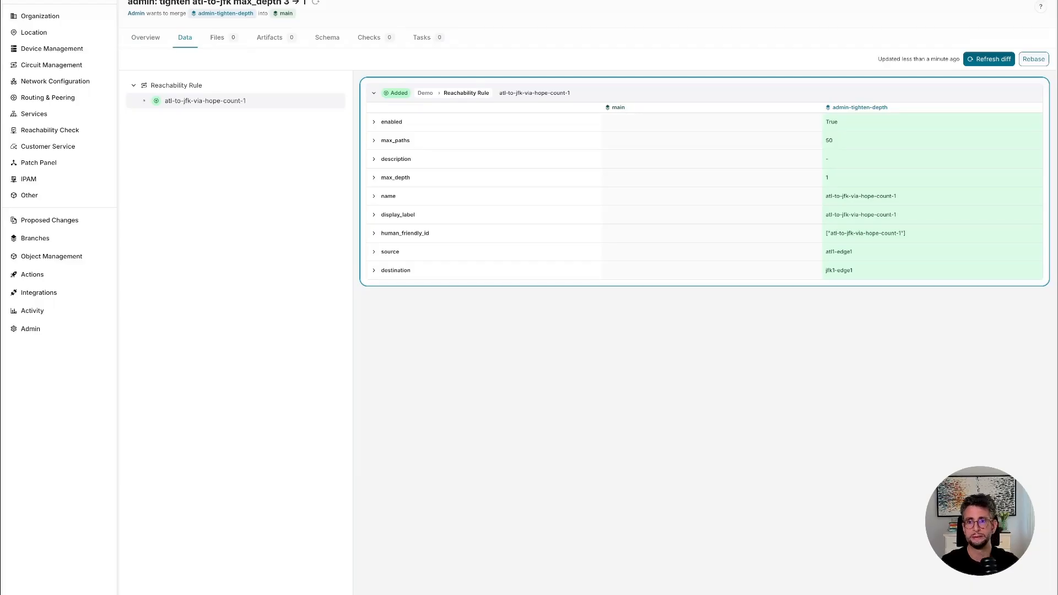
left_click(369, 42)
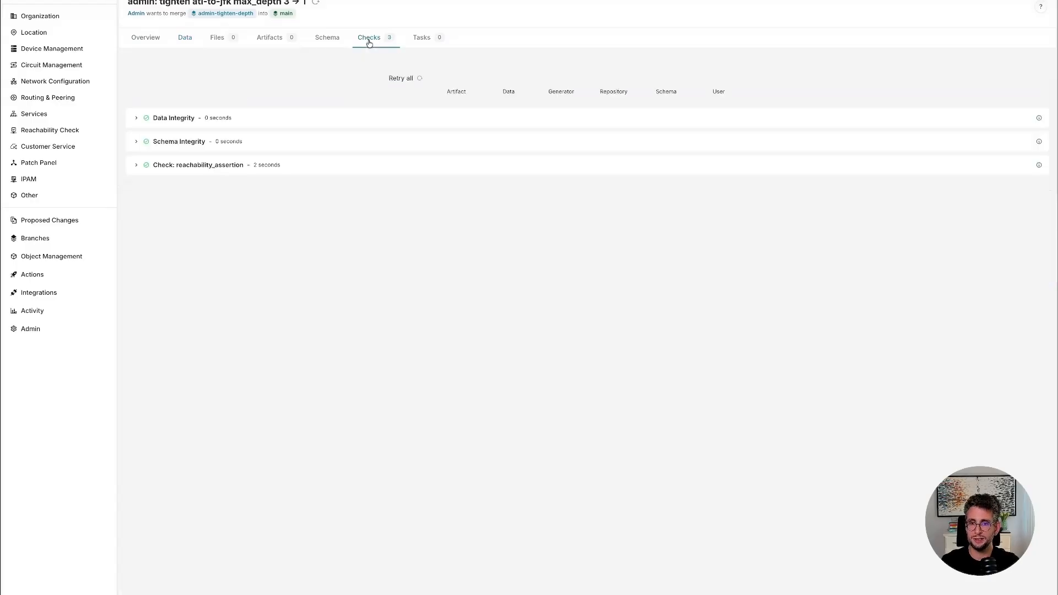
left_click(137, 168)
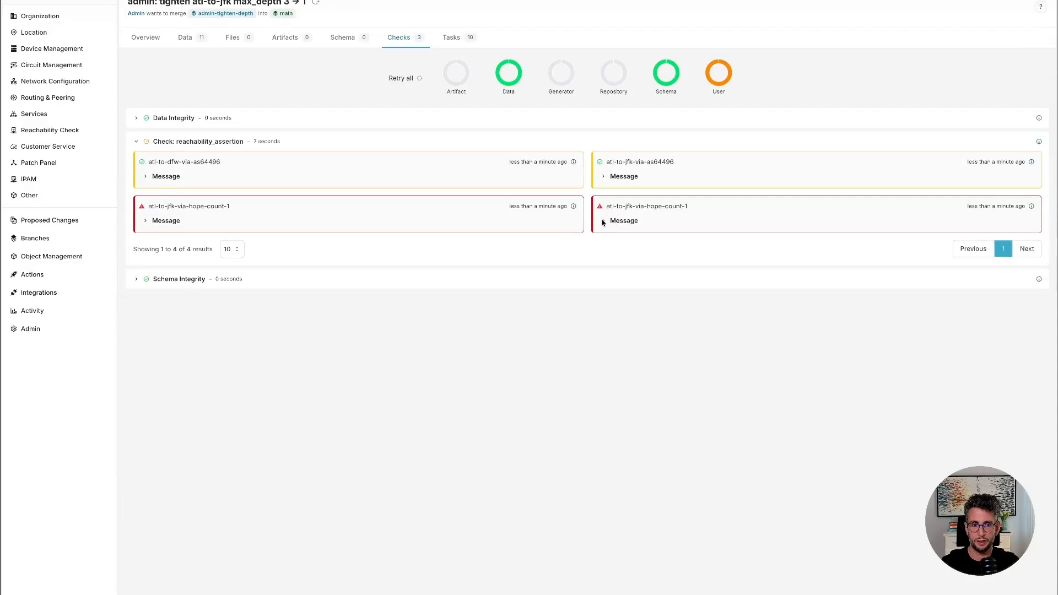
Read the message of an atl-to-jfk-via-hope-count-1 check result, examining the path-depth statement, and collapse it again.
left_click(602, 221)
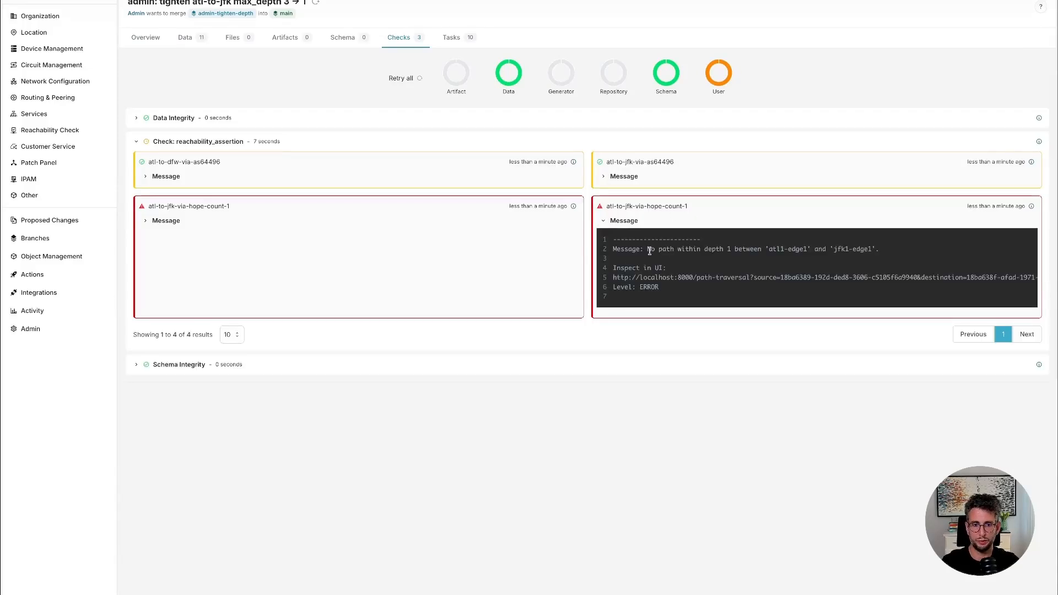
left_click_drag(649, 251, 872, 249)
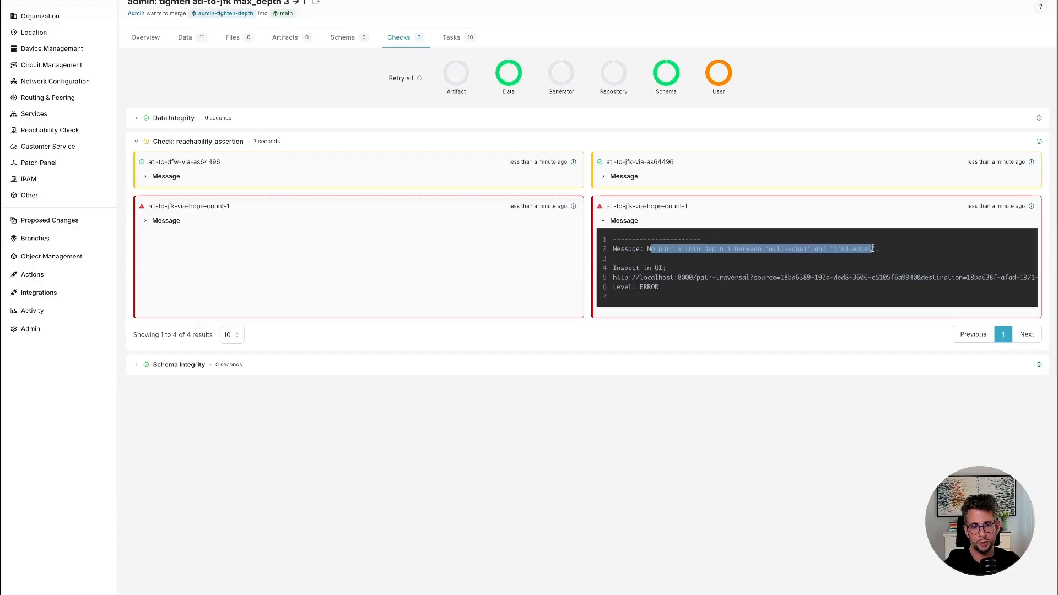
left_click(739, 254)
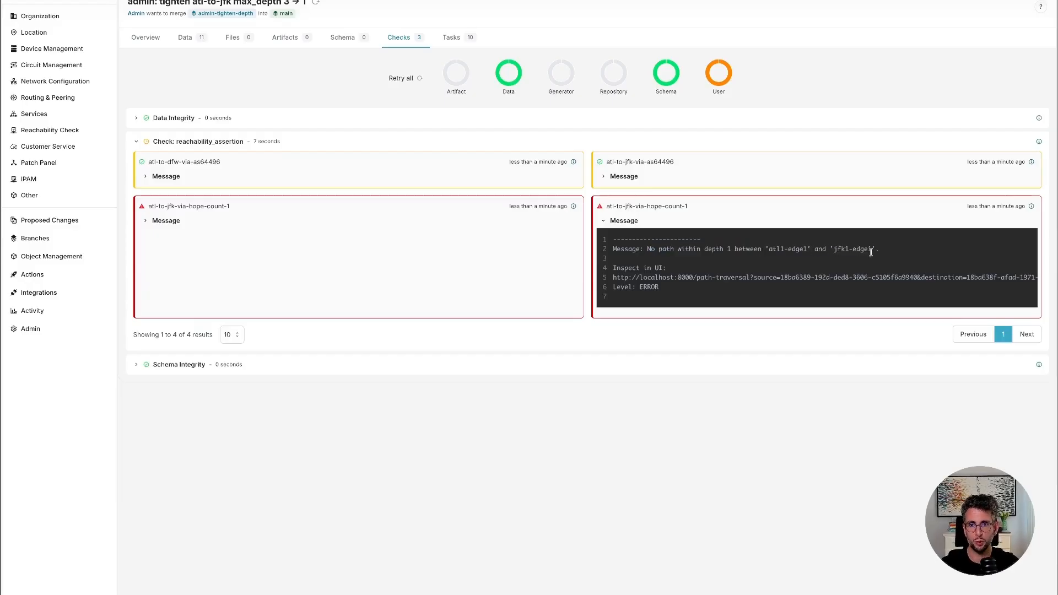
left_click(602, 221)
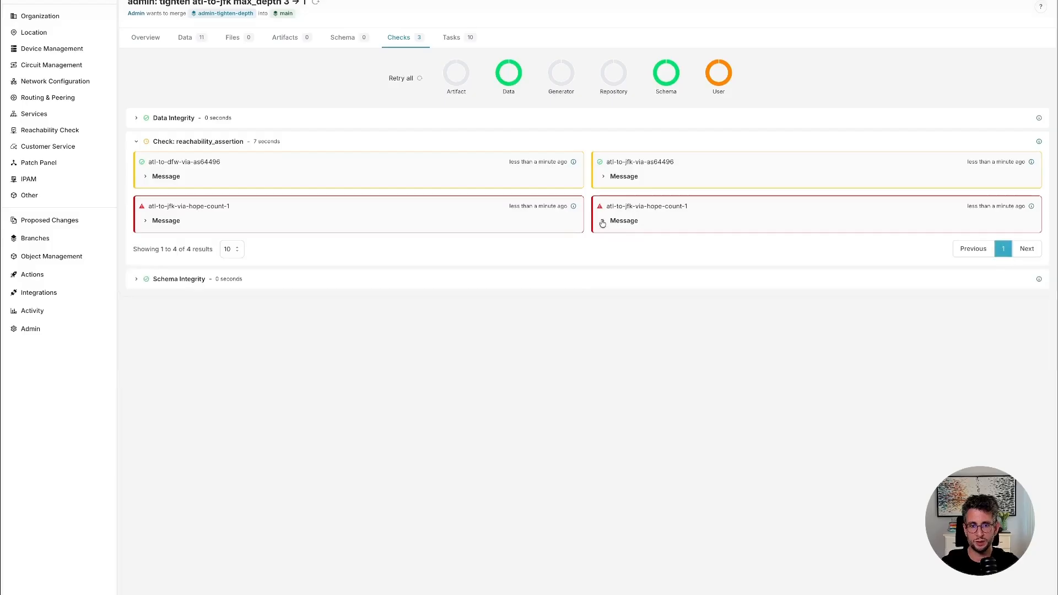
Read the messages of the atl-to-jfk-via-as64496 and atl-to-dfw-via-as64496 results, and return to the proposed change's overview.
left_click(604, 177)
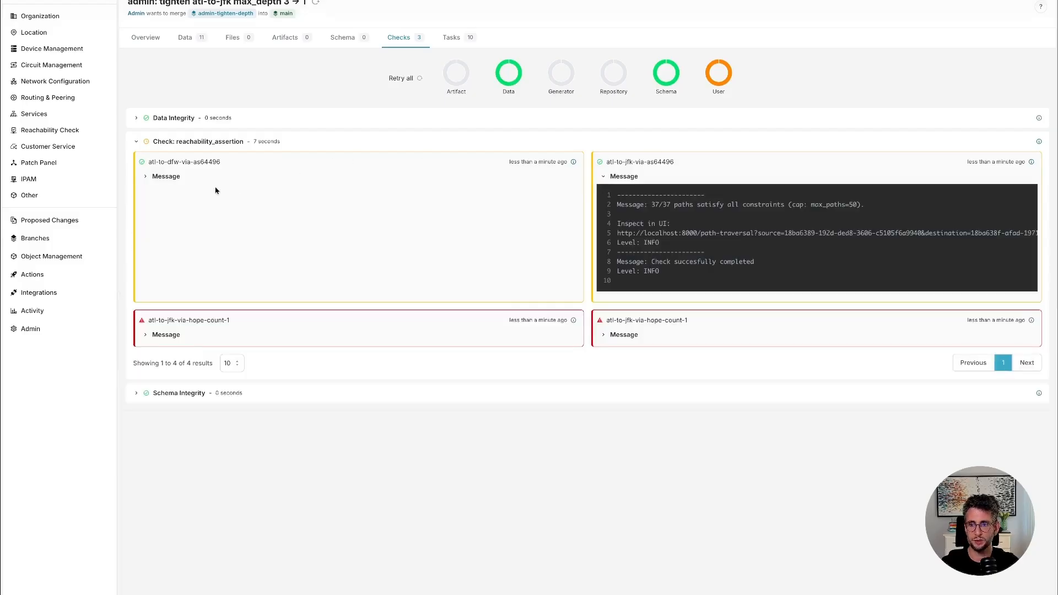
left_click(165, 176)
left_click(146, 37)
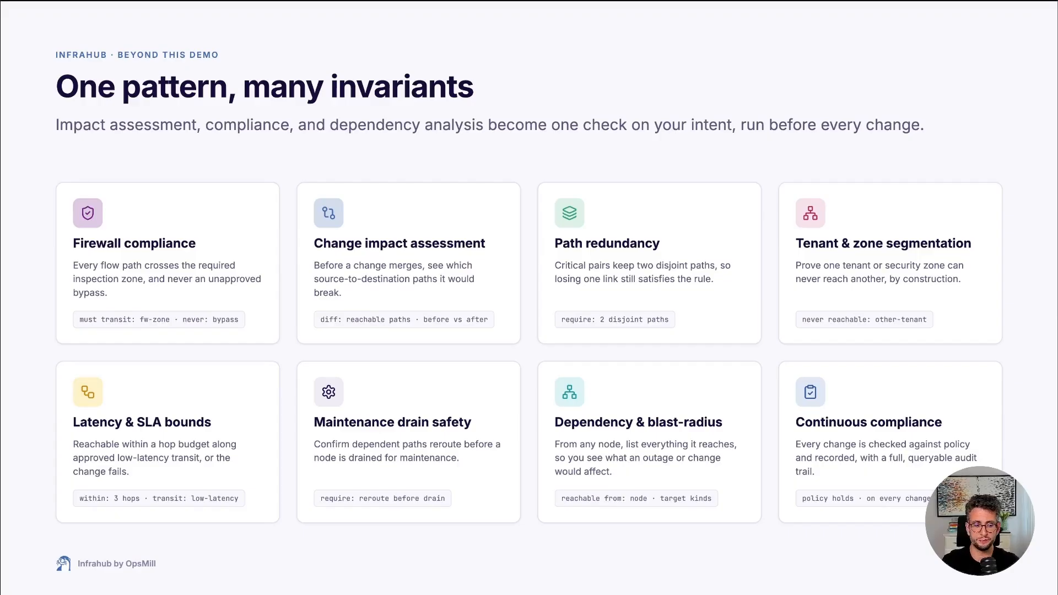
key("Right")
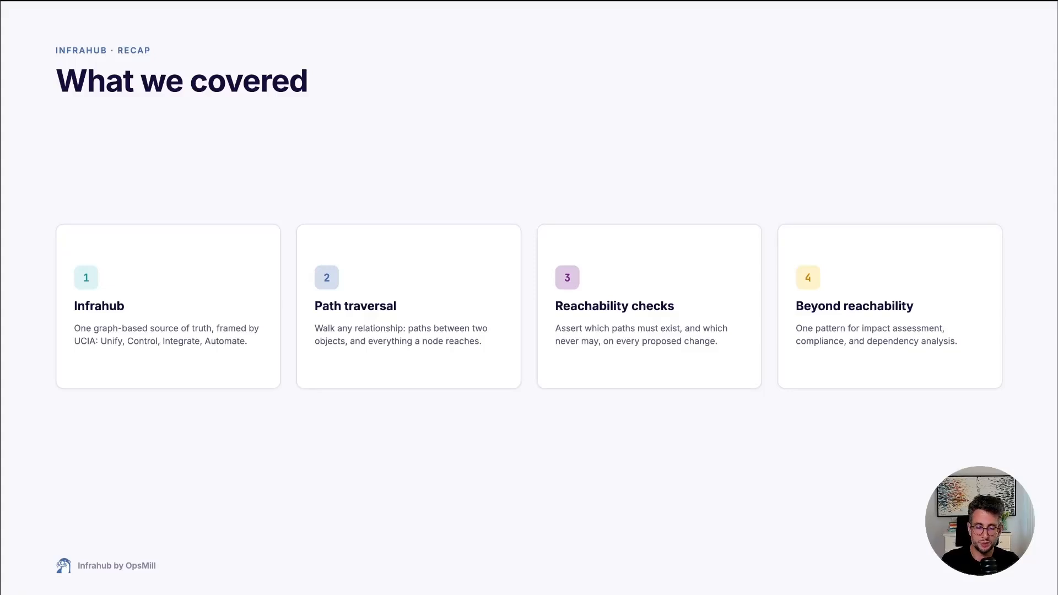
key("Right")
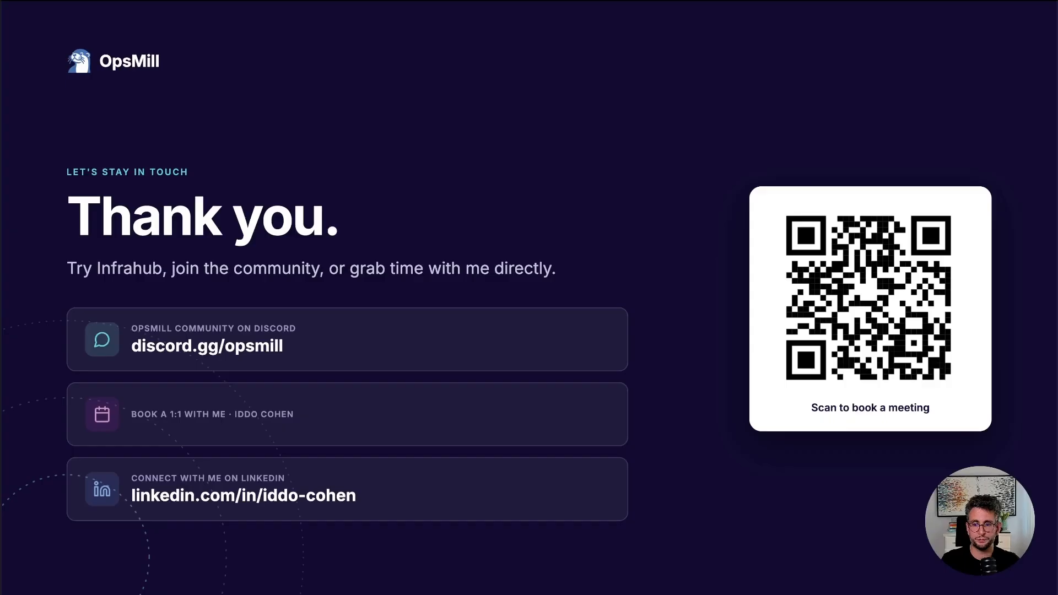